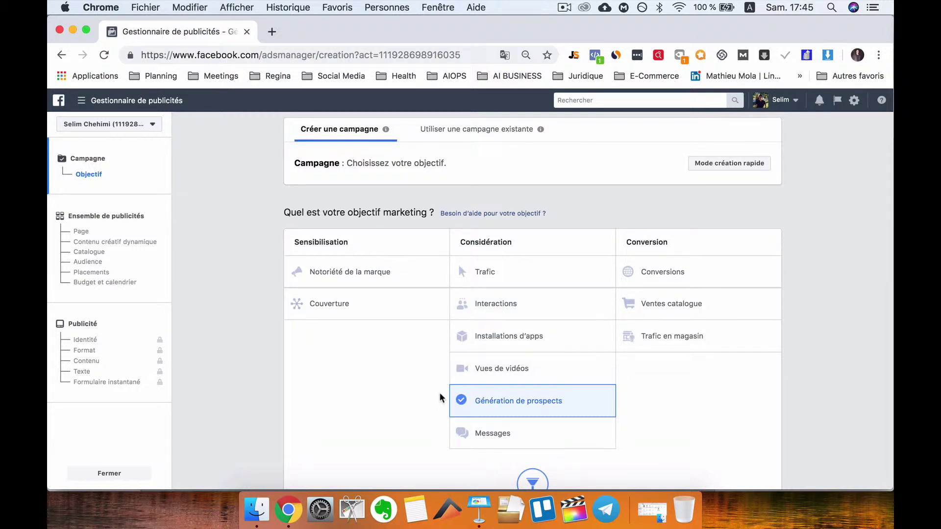
{"action": "scroll", "coordinate": [441, 398], "scroll_direction": "down", "scroll_amount": 2}
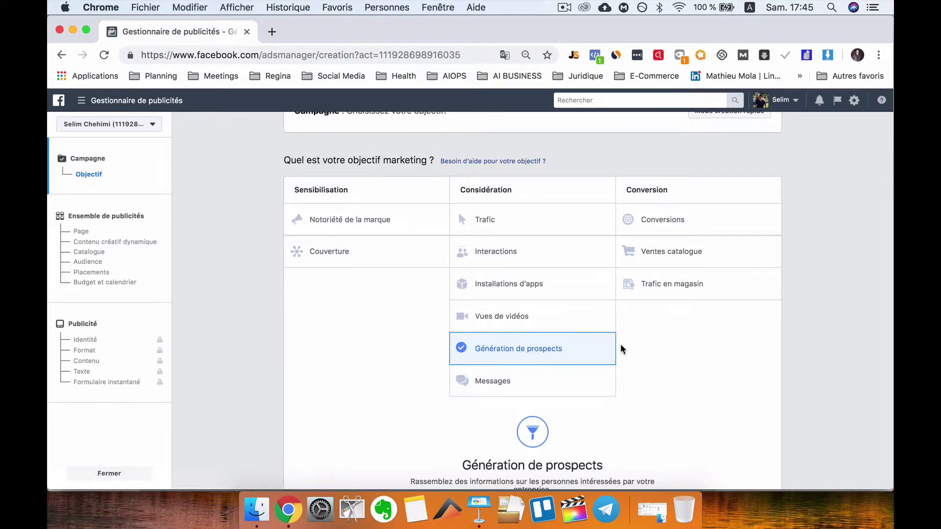
{"action": "scroll", "coordinate": [620, 345], "scroll_direction": "up", "scroll_amount": 2}
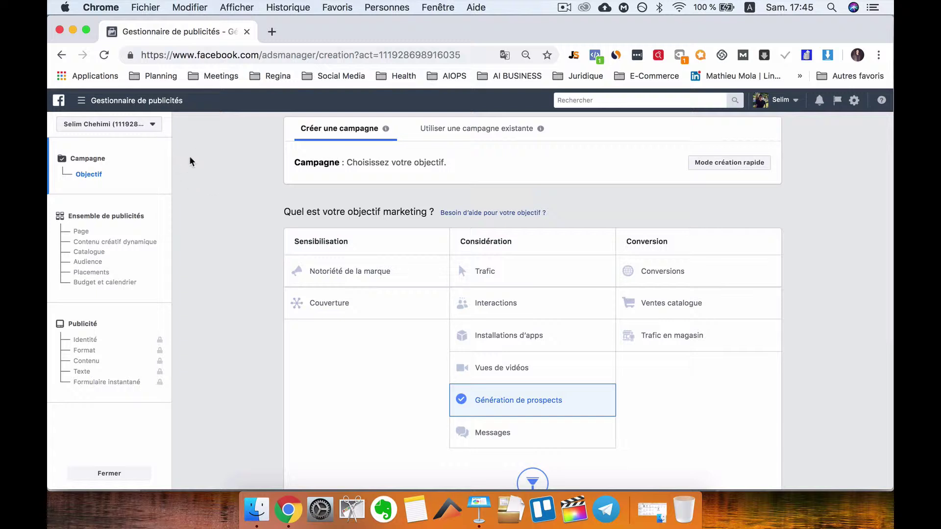
{"action": "scroll", "coordinate": [484, 366], "scroll_direction": "down", "scroll_amount": 2}
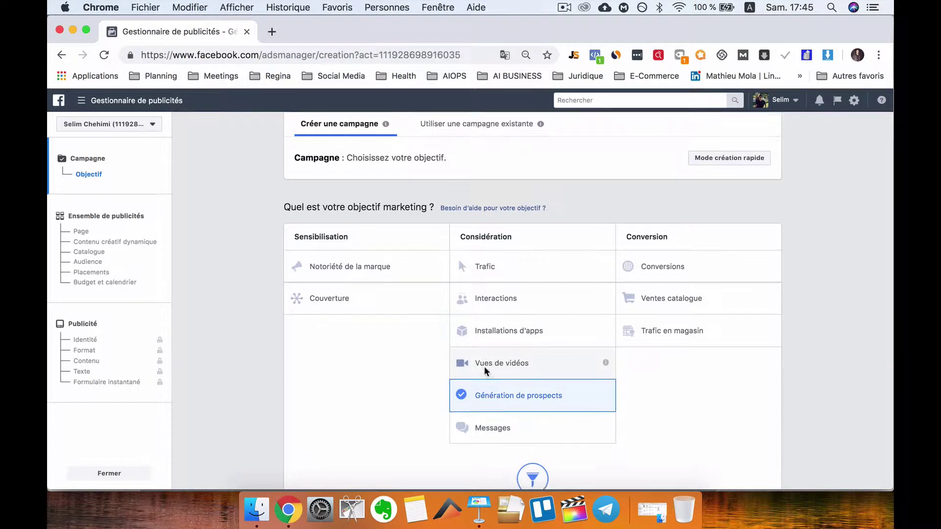
{"action": "scroll", "coordinate": [583, 392], "scroll_direction": "down", "scroll_amount": 4}
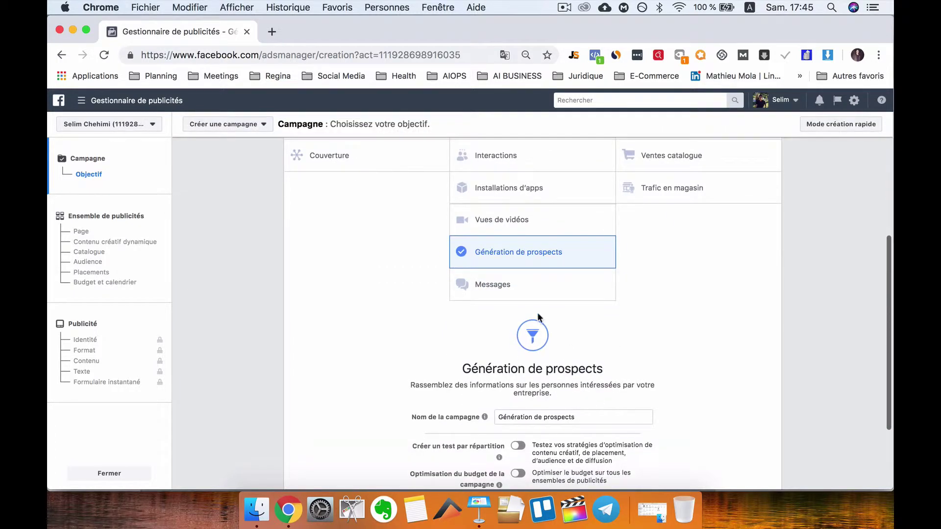
{"action": "scroll", "coordinate": [508, 258], "scroll_direction": "up", "scroll_amount": 3}
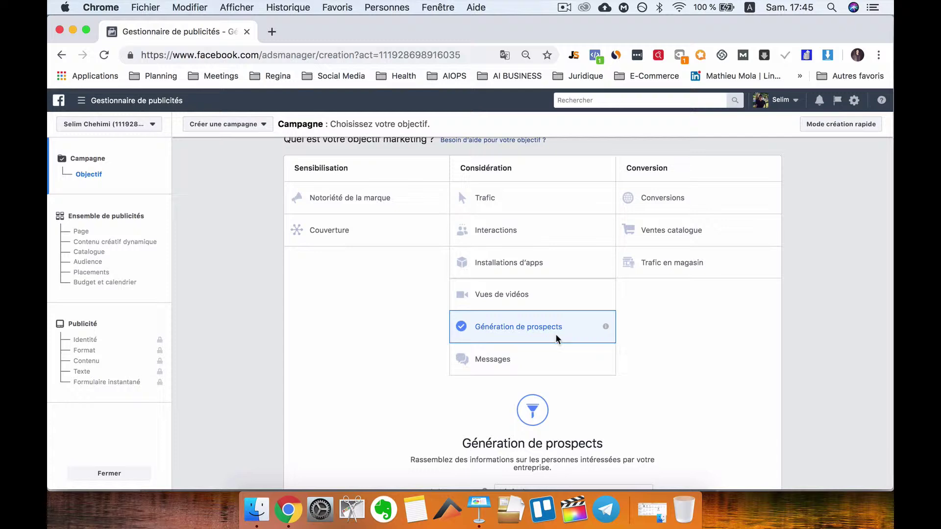
{"action": "scroll", "coordinate": [583, 336], "scroll_direction": "down", "scroll_amount": 4}
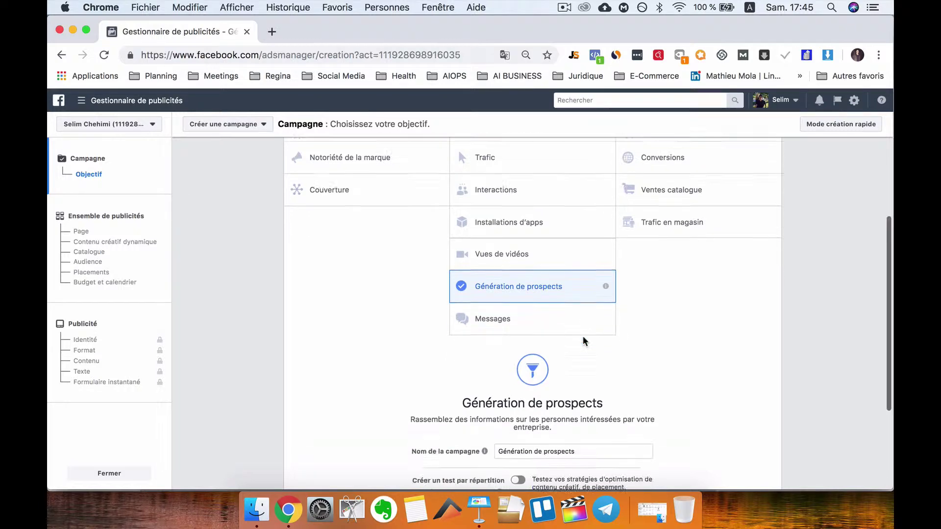
{"action": "scroll", "coordinate": [561, 305], "scroll_direction": "down", "scroll_amount": 3}
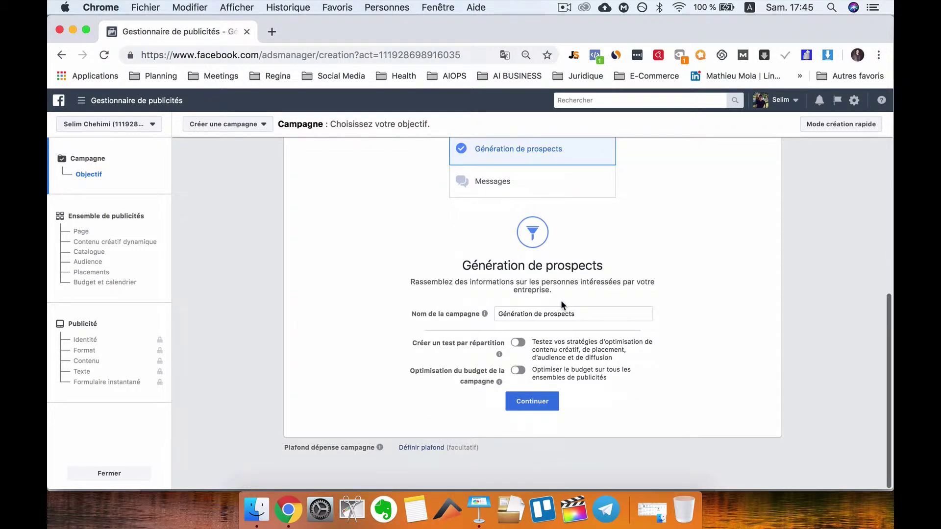
- Rename the campaign from Génération de prospects to 'Restaurant - Lead Generation Campaign' and continue to the ad set
{"action": "left_click", "coordinate": [586, 316]}
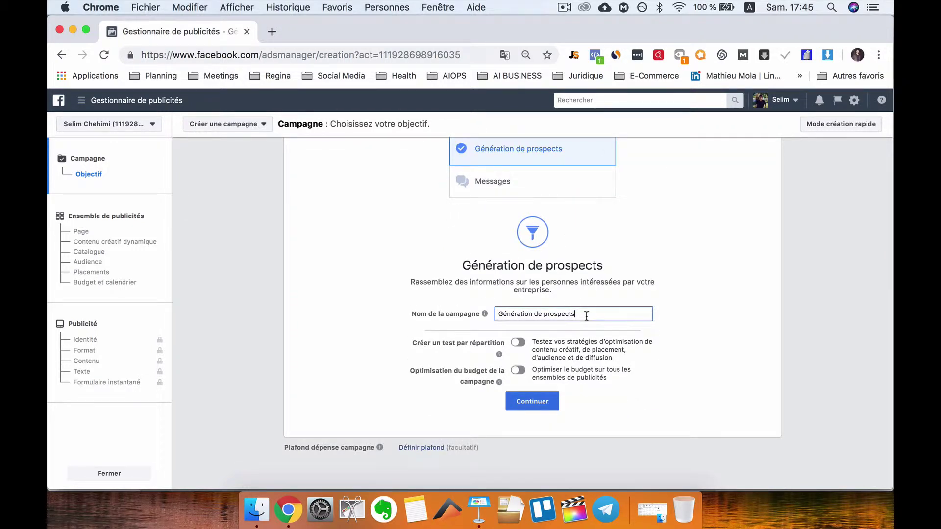
{"action": "left_click", "coordinate": [497, 314]}
{"action": "type", "text": "Restaurant -"}
{"action": "left_click", "coordinate": [634, 313]}
{"action": "key", "text": "BackSpace"}
{"action": "key", "text": "BackSpace"}
{"action": "mouse_move", "coordinate": [622, 314]}
{"action": "left_mouse_down"}
{"action": "mouse_move", "coordinate": [542, 317]}
{"action": "mouse_move", "coordinate": [631, 314]}
{"action": "left_mouse_up"}
{"action": "left_click", "coordinate": [541, 318]}
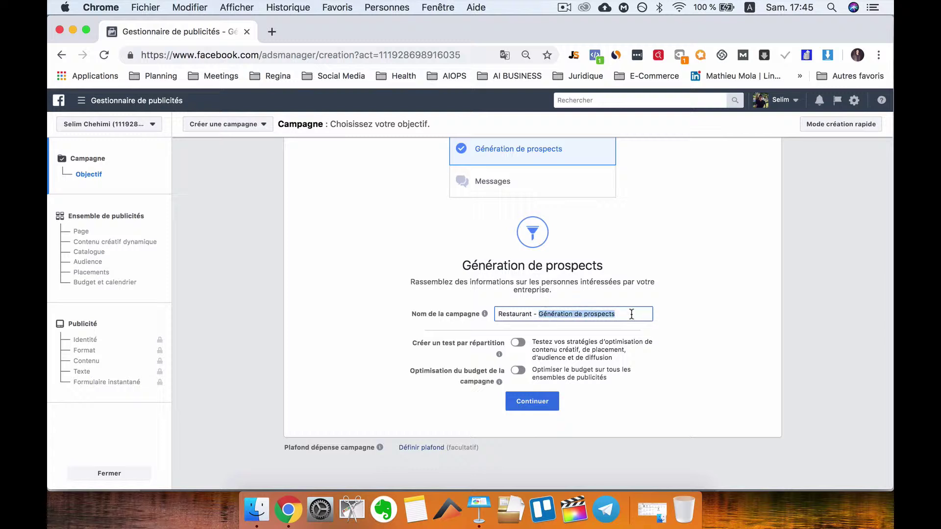
{"action": "type", "text": "Lead Ge"}
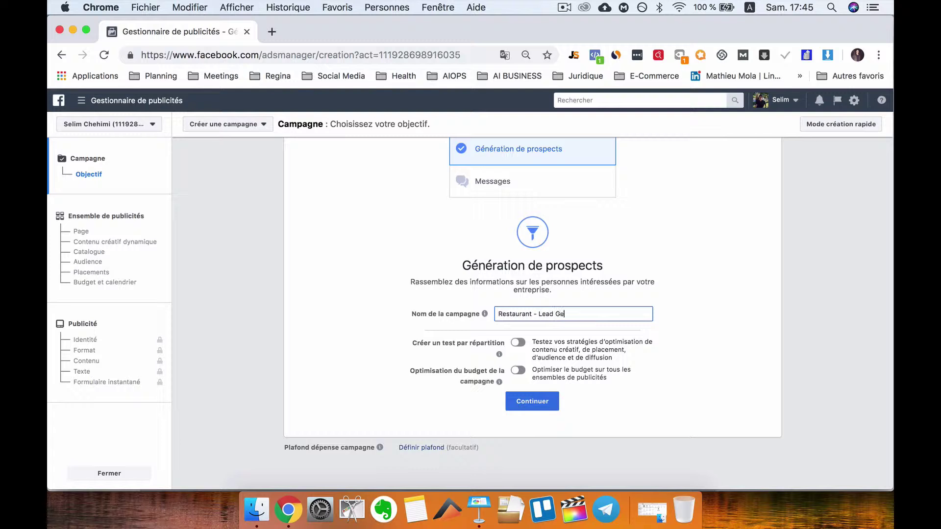
{"action": "type", "text": "neration Campaign"}
{"action": "left_click", "coordinate": [557, 404]}
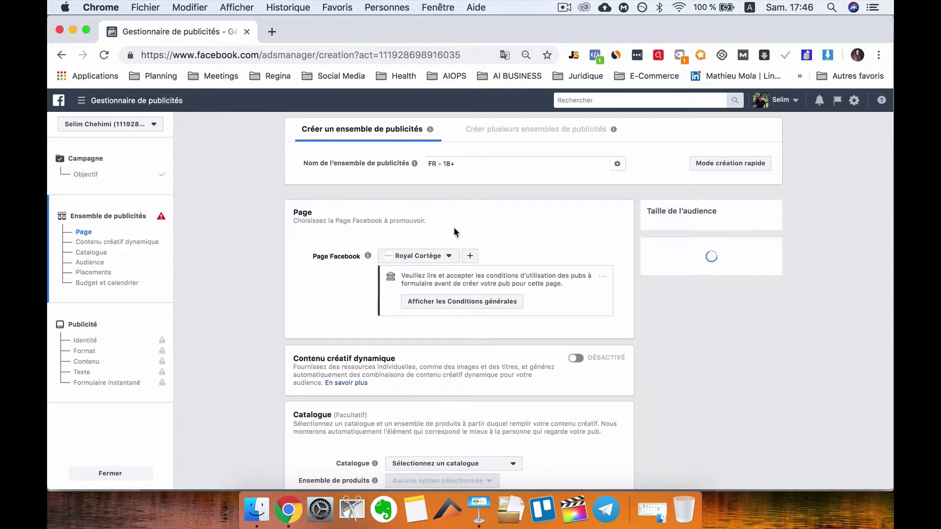
- Replace Royal Cortège with the owner's personal page from The Foundation group as the promoted Page
{"action": "left_click", "coordinate": [448, 256]}
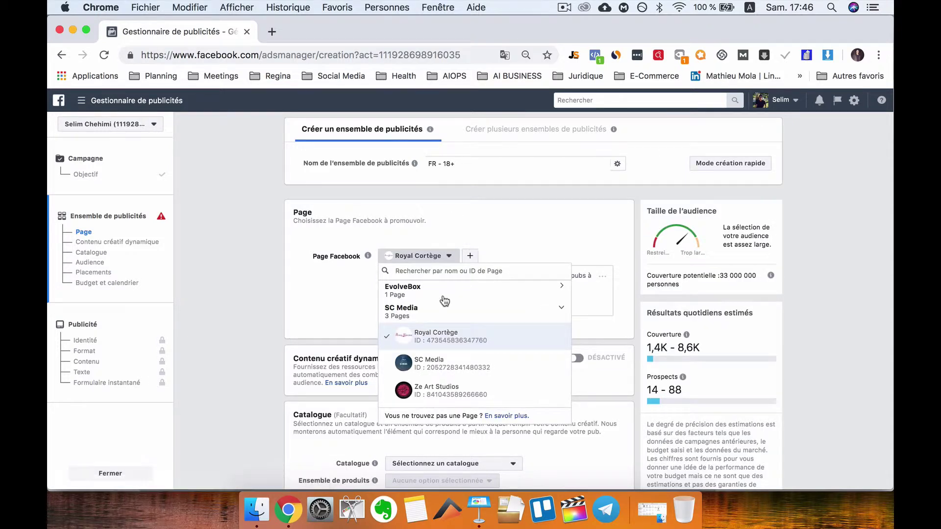
{"action": "scroll", "coordinate": [451, 302], "scroll_direction": "down", "scroll_amount": 1}
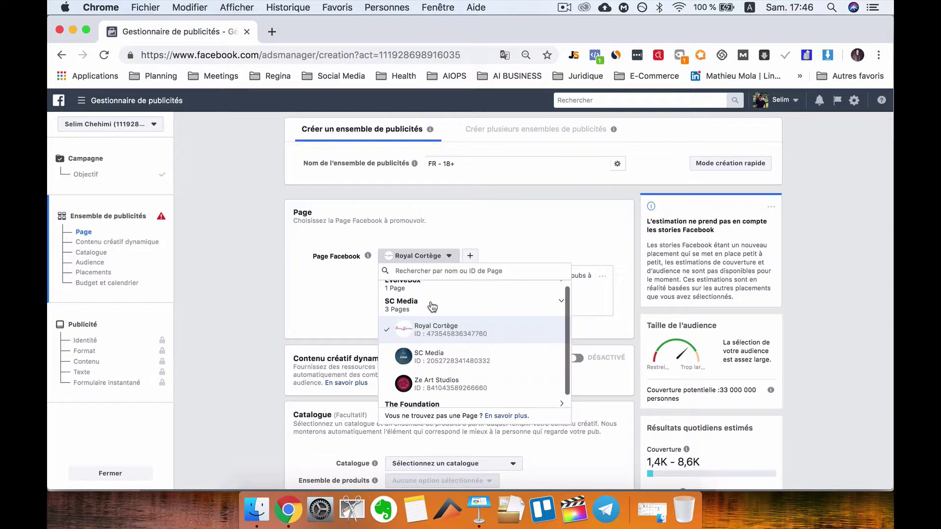
{"action": "scroll", "coordinate": [432, 306], "scroll_direction": "up", "scroll_amount": 1}
{"action": "scroll", "coordinate": [458, 344], "scroll_direction": "down", "scroll_amount": 1}
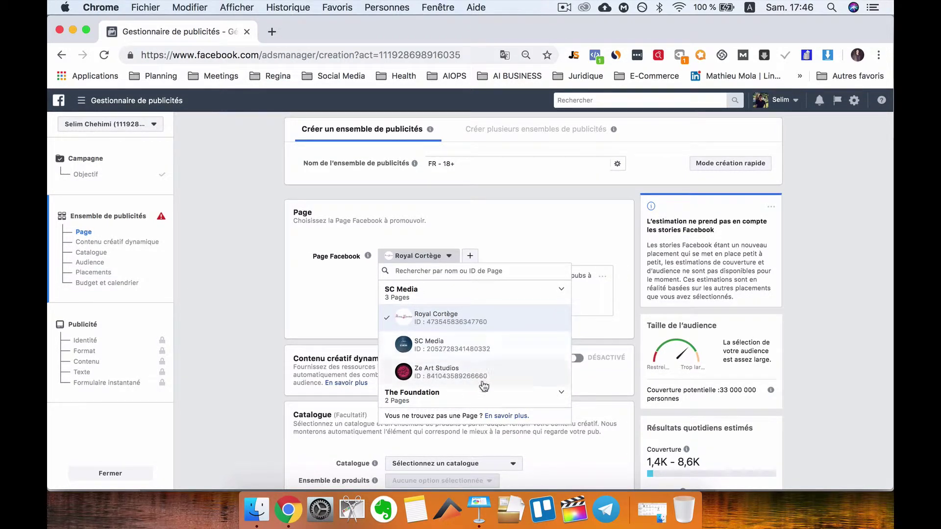
{"action": "left_click", "coordinate": [558, 391]}
{"action": "left_click", "coordinate": [519, 366]}
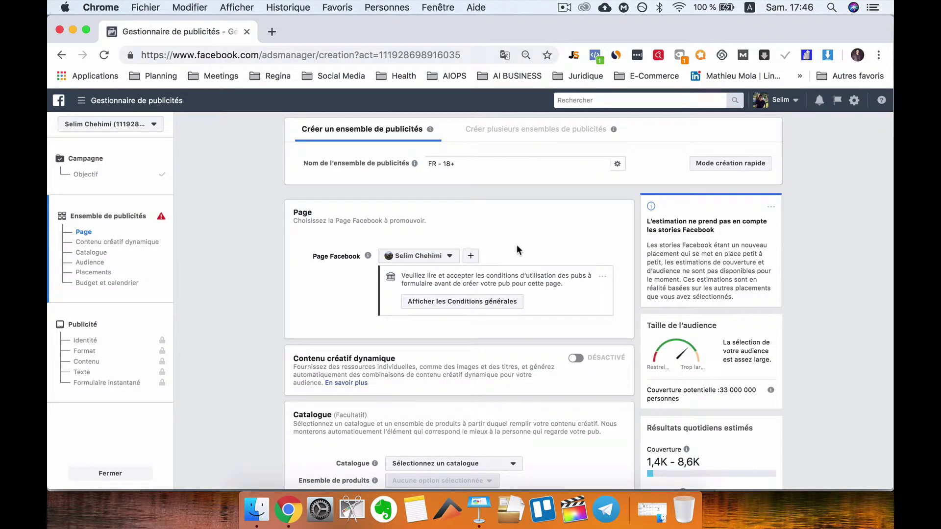
{"action": "scroll", "coordinate": [516, 245], "scroll_direction": "down", "scroll_amount": 1}
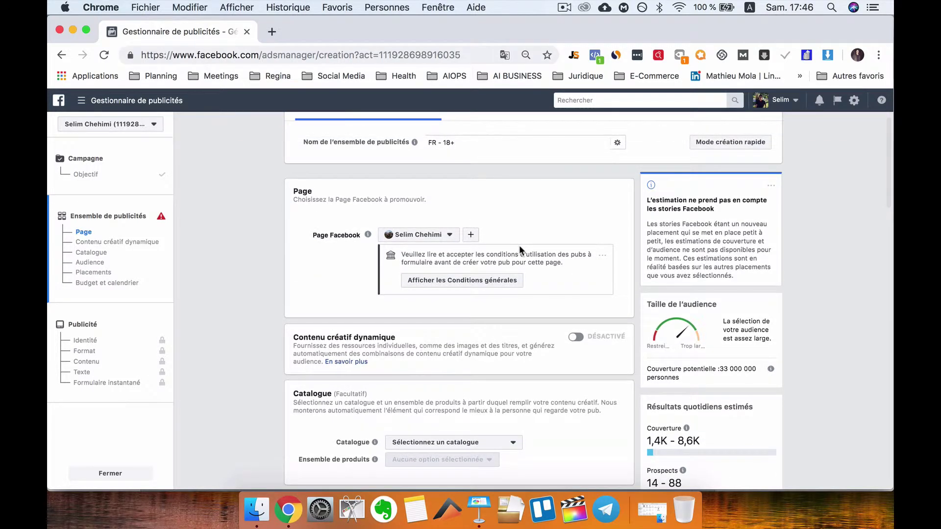
{"action": "scroll", "coordinate": [519, 244], "scroll_direction": "up", "scroll_amount": 1}
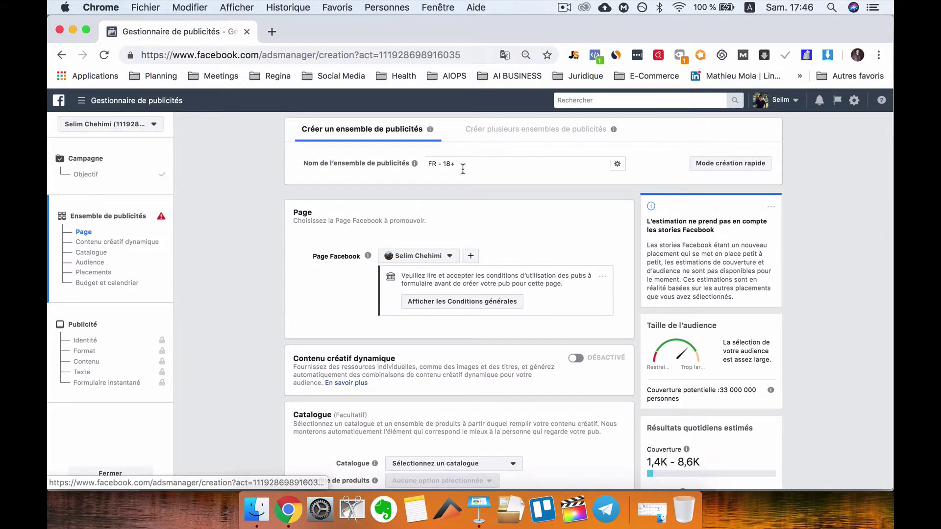
{"action": "left_click_drag", "start_coordinate": [463, 164], "coordinate": [428, 165]}
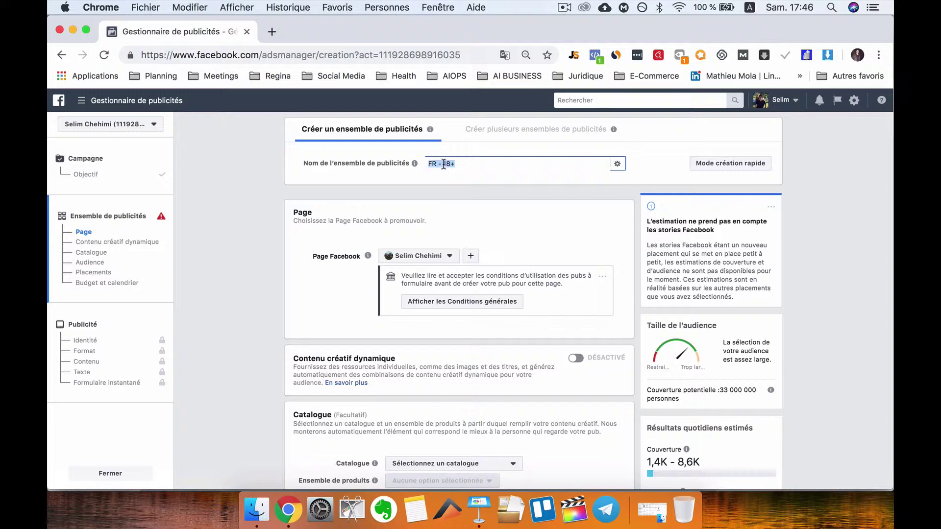
{"action": "key", "text": "Left"}
- Remove France from the Lieux list in the ad set's Audience section
{"action": "scroll", "coordinate": [534, 319], "scroll_direction": "down", "scroll_amount": 5}
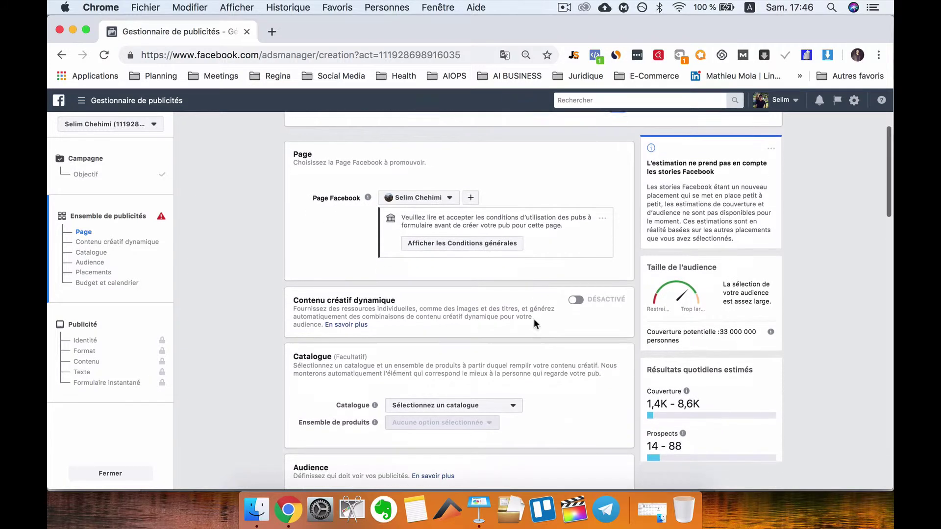
{"action": "scroll", "coordinate": [533, 323], "scroll_direction": "down", "scroll_amount": 3}
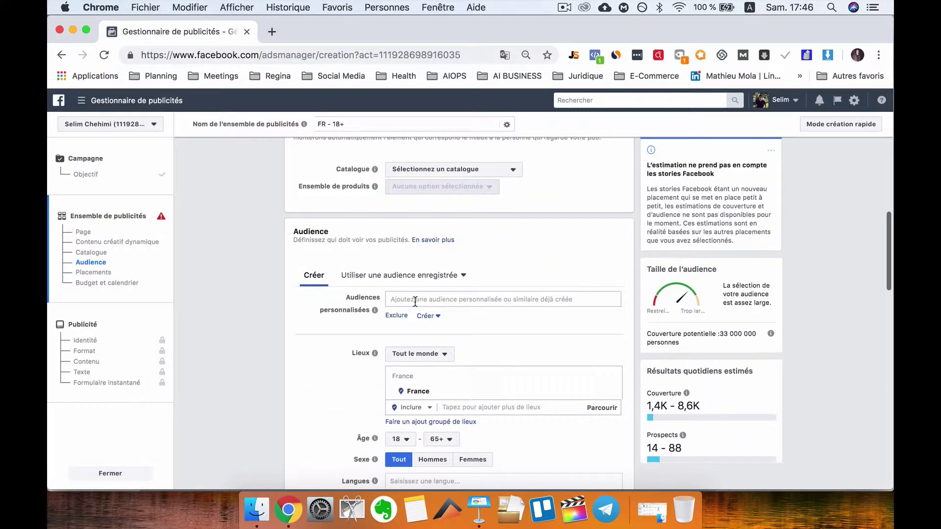
{"action": "scroll", "coordinate": [419, 368], "scroll_direction": "up", "scroll_amount": 1}
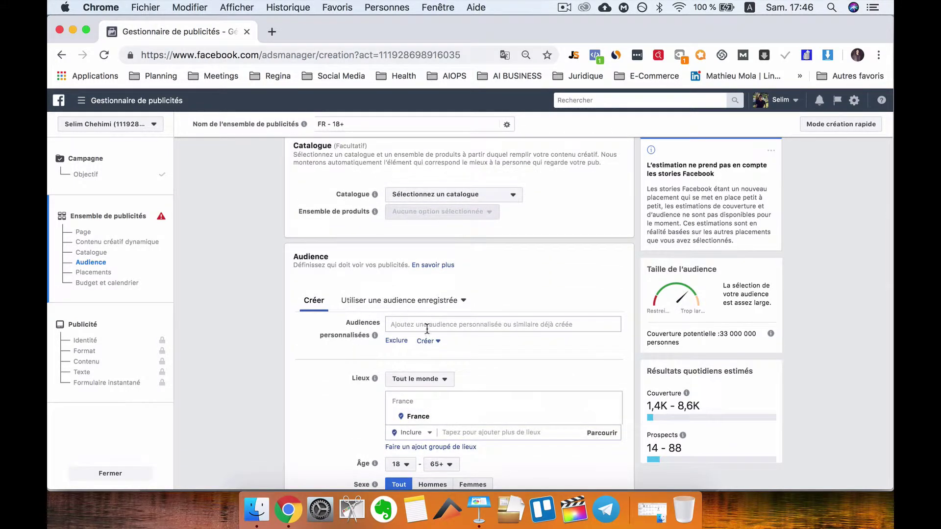
{"action": "scroll", "coordinate": [392, 337], "scroll_direction": "down", "scroll_amount": 1}
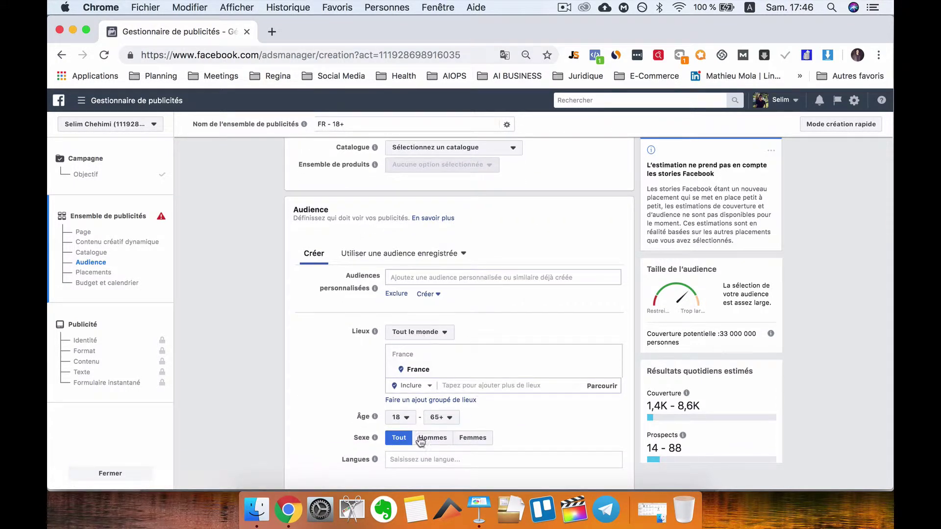
{"action": "scroll", "coordinate": [454, 442], "scroll_direction": "down", "scroll_amount": 2}
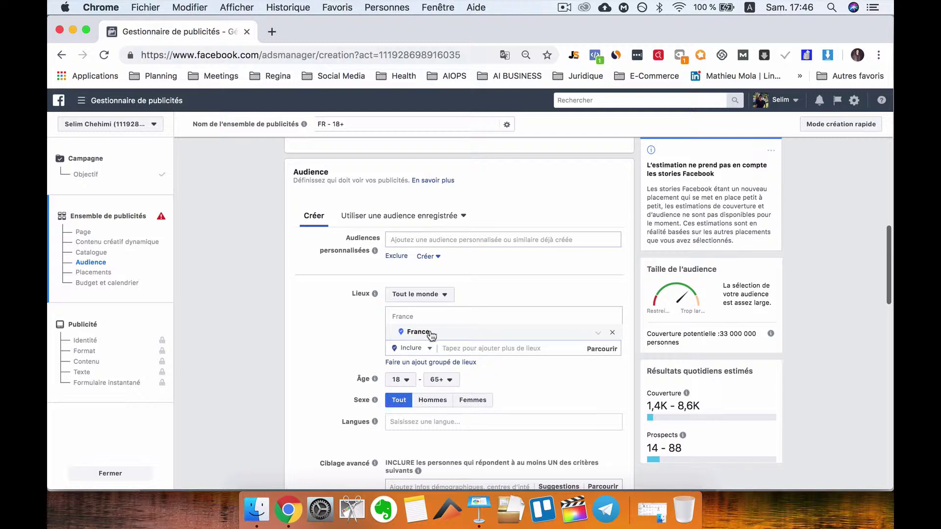
{"action": "left_click", "coordinate": [612, 335]}
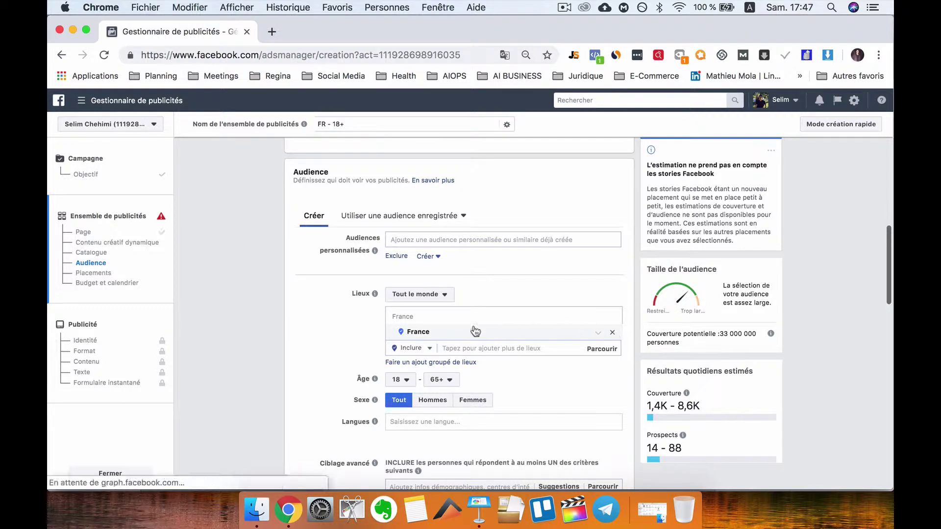
{"action": "scroll", "coordinate": [470, 323], "scroll_direction": "down", "scroll_amount": 2}
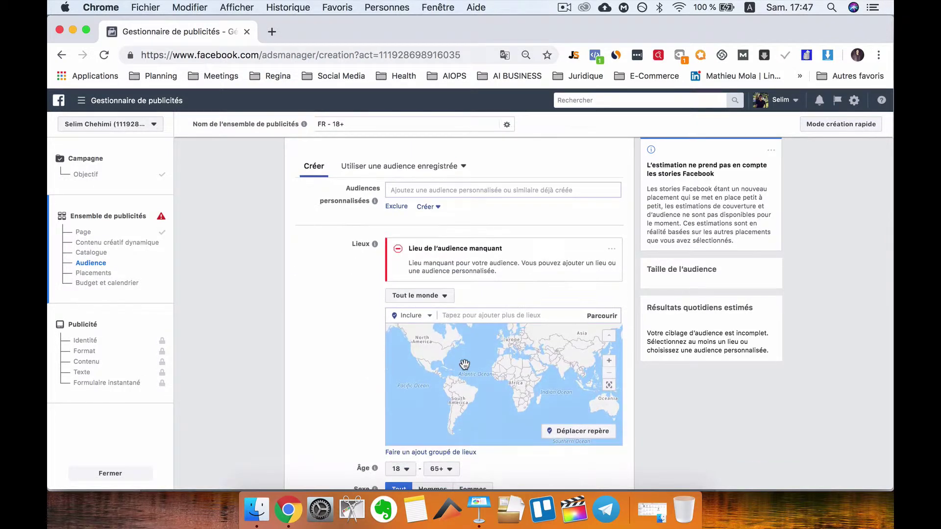
{"action": "left_click", "coordinate": [485, 315]}
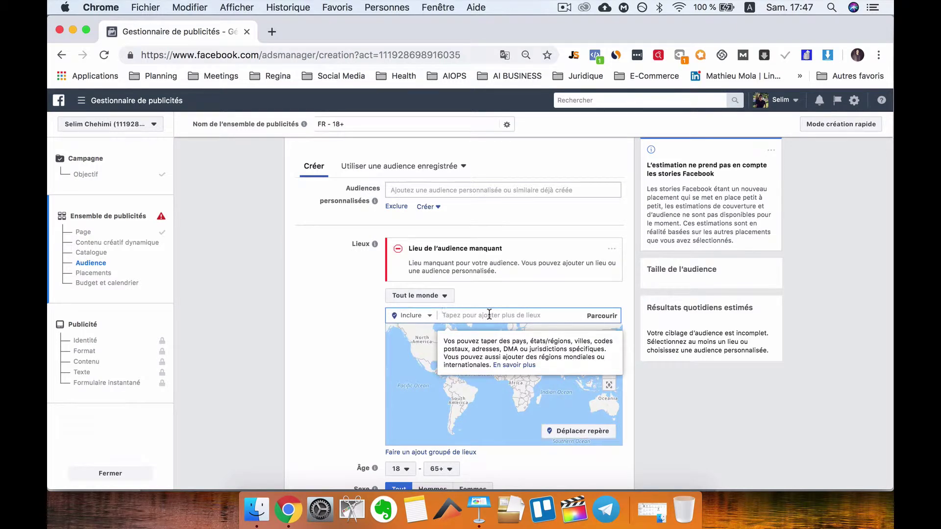
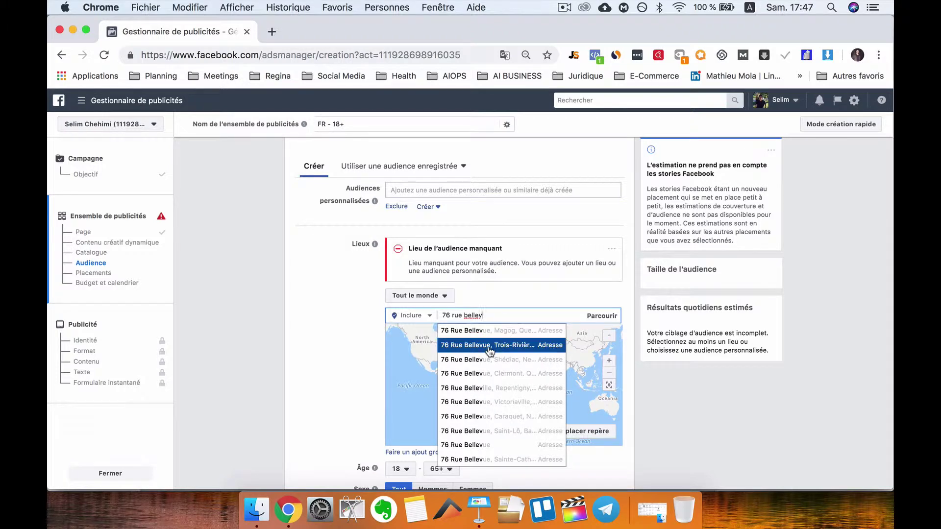
{"action": "scroll", "coordinate": [487, 387], "scroll_direction": "down", "scroll_amount": 1}
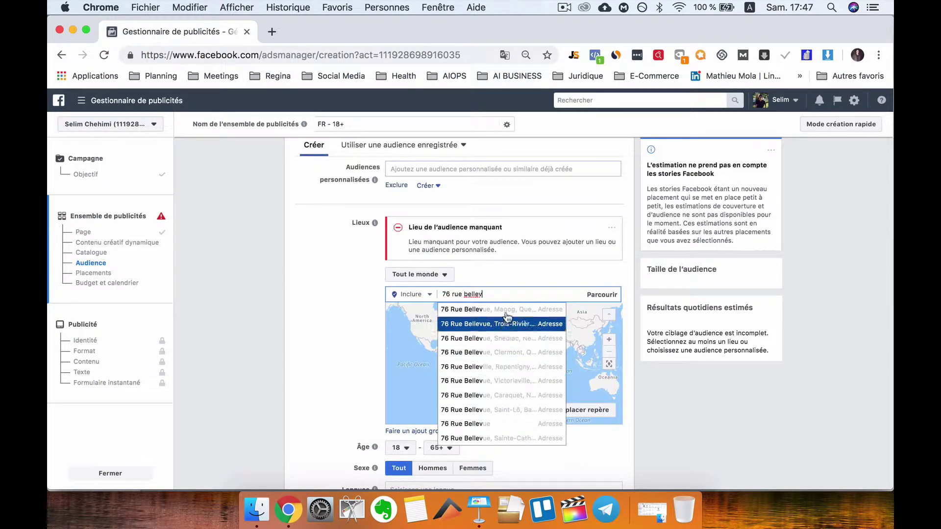
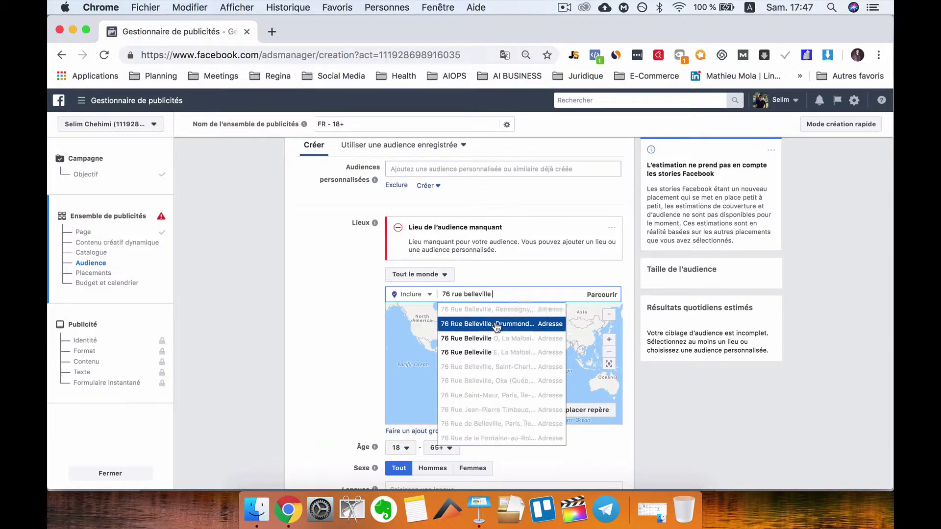
{"action": "left_click", "coordinate": [494, 313]}
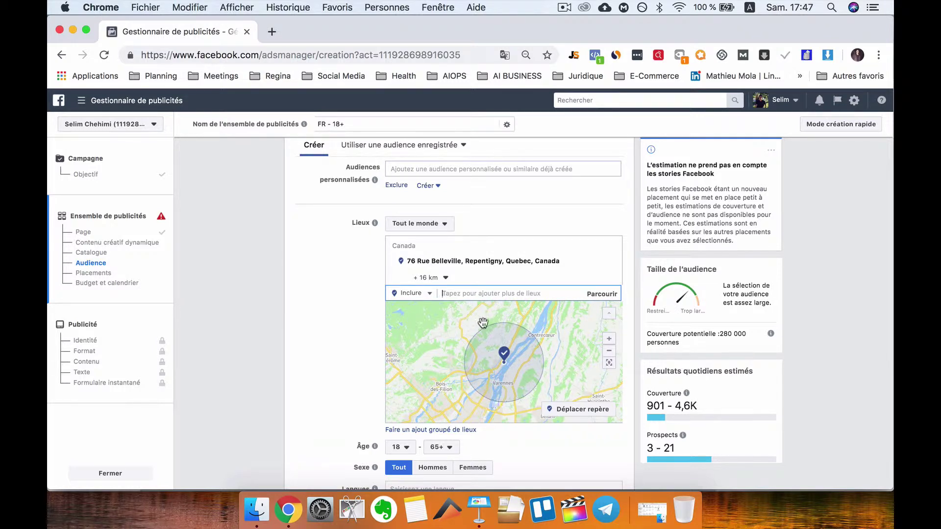
- Change the radius around the Repentigny address to 1 km, then to 3 km
{"action": "left_click", "coordinate": [444, 277]}
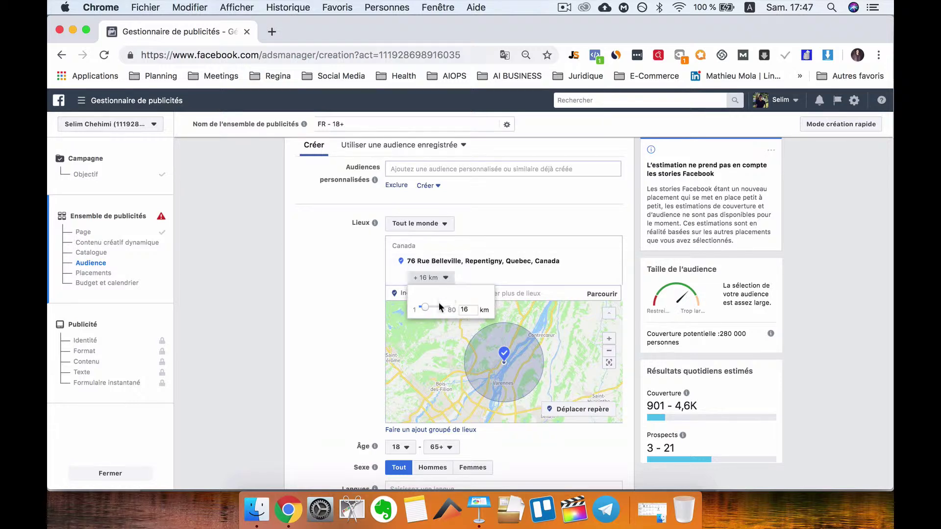
{"action": "double_click", "coordinate": [468, 311]}
{"action": "type", "text": "1"}
{"action": "key", "text": "Return"}
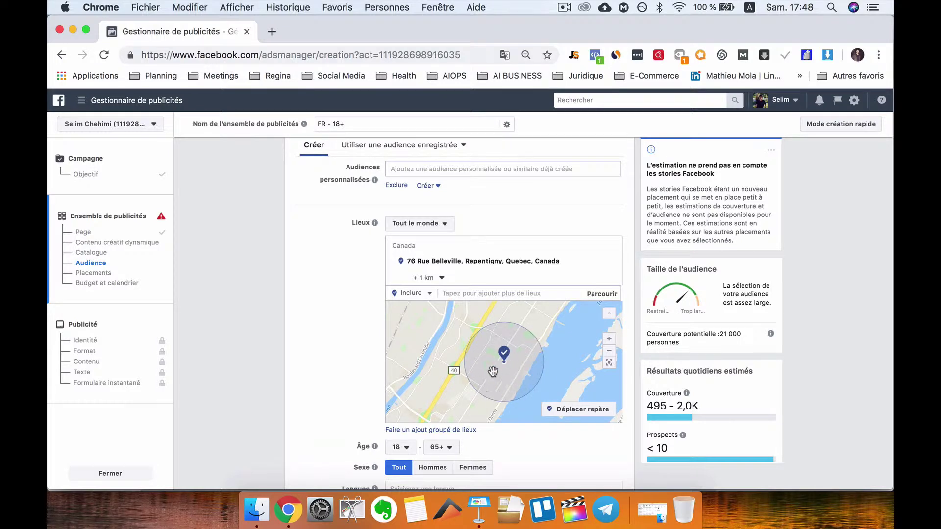
{"action": "left_click", "coordinate": [442, 279]}
{"action": "left_click", "coordinate": [468, 309]}
{"action": "key", "text": "BackSpace"}
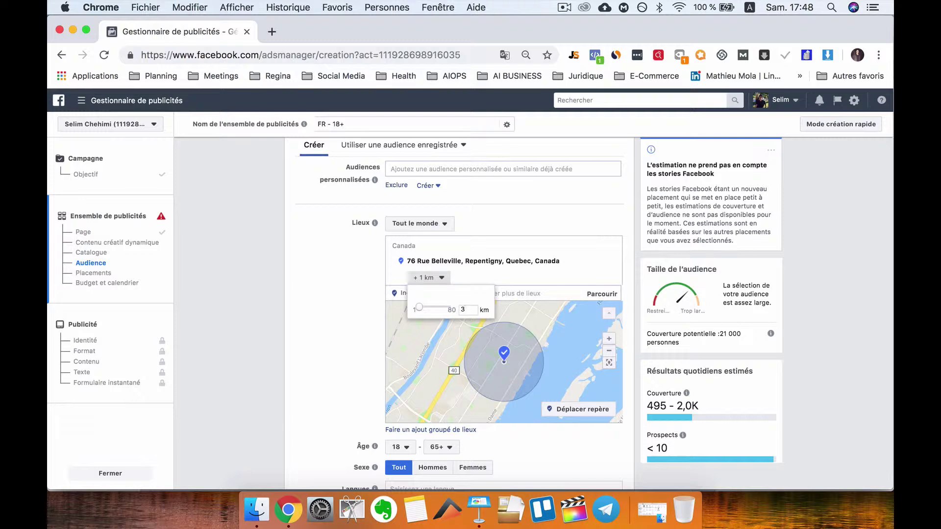
{"action": "key", "text": "Return"}
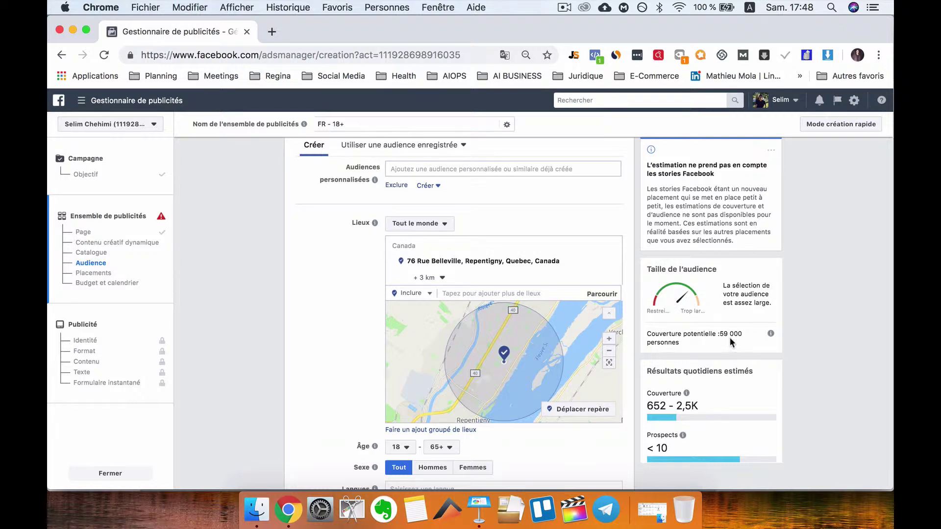
- Settle on a 2 km radius, then view Keynote slide 6, Targeting Strategy for Local Businesses
{"action": "left_click", "coordinate": [442, 278]}
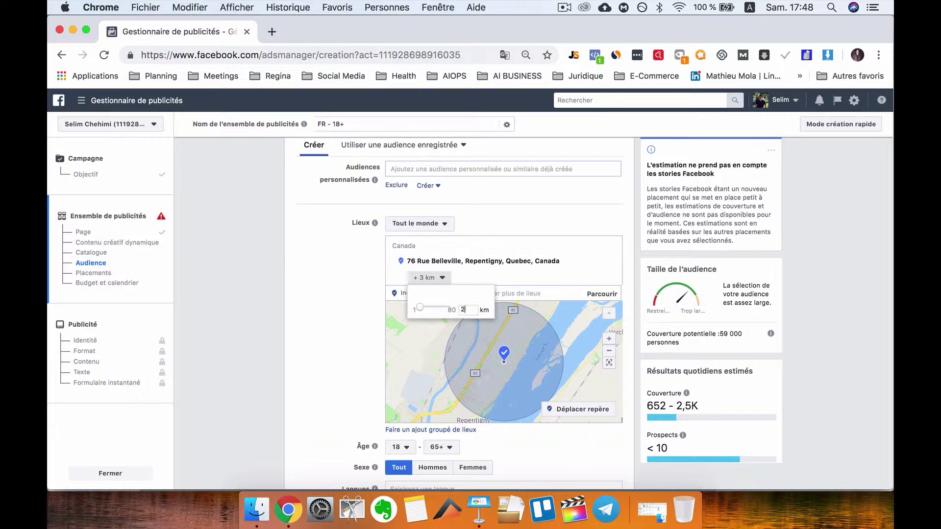
{"action": "type", "text": "2"}
{"action": "key", "text": "Return"}
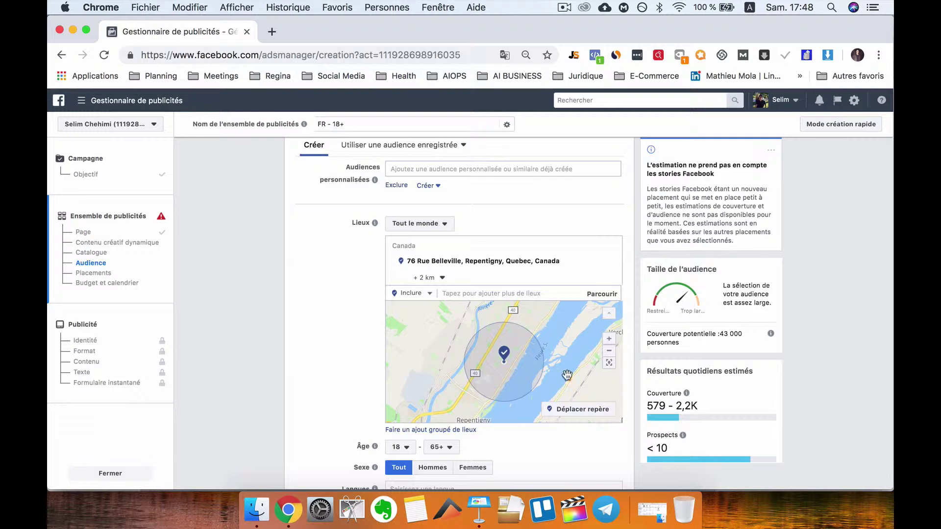
{"action": "scroll", "coordinate": [561, 371], "scroll_direction": "down", "scroll_amount": 3}
{"action": "scroll", "coordinate": [559, 371], "scroll_direction": "up", "scroll_amount": 3}
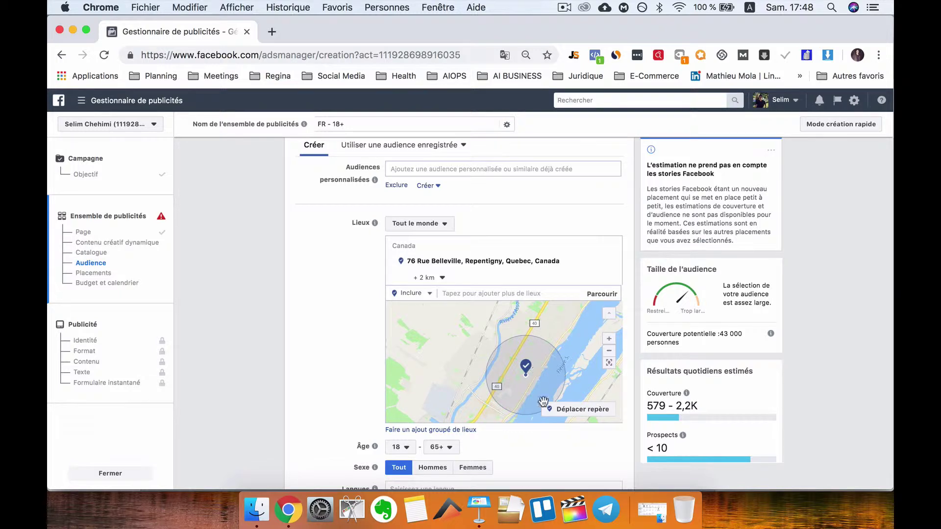
{"action": "left_click", "coordinate": [479, 509]}
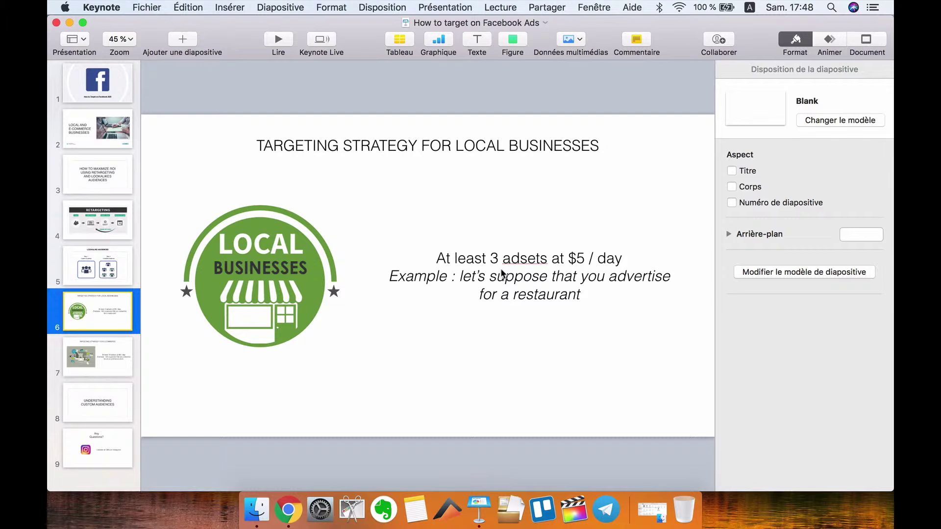
- Back in the ad set, raise the Âge minimum to 21
{"action": "left_click", "coordinate": [291, 511]}
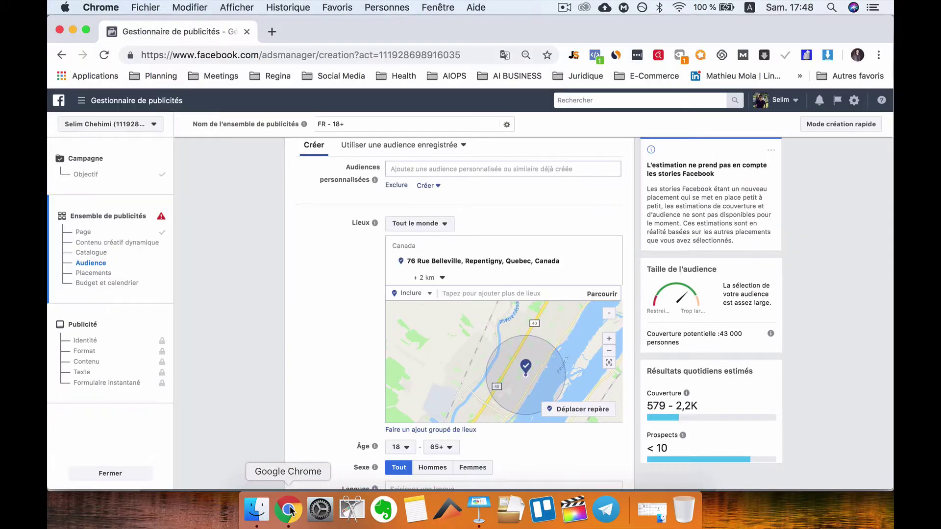
{"action": "scroll", "coordinate": [529, 387], "scroll_direction": "down", "scroll_amount": 3}
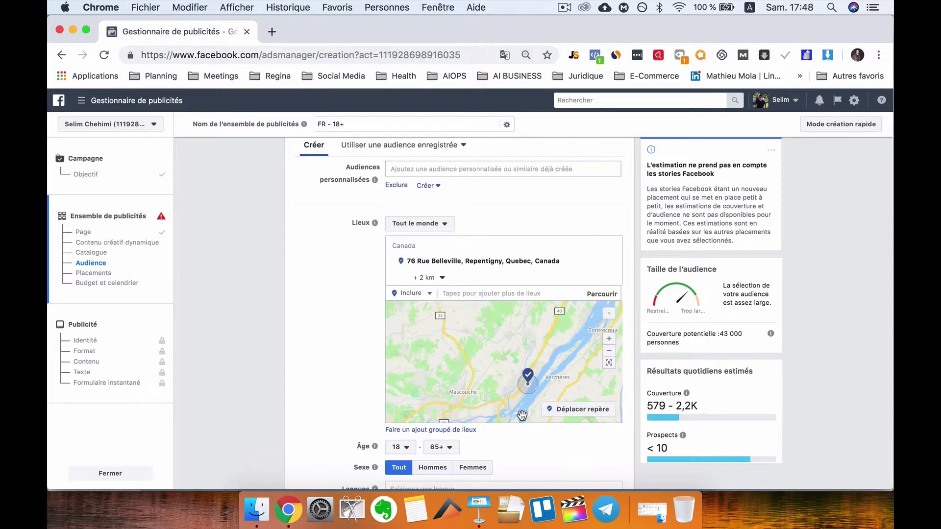
{"action": "scroll", "coordinate": [494, 385], "scroll_direction": "up", "scroll_amount": 5}
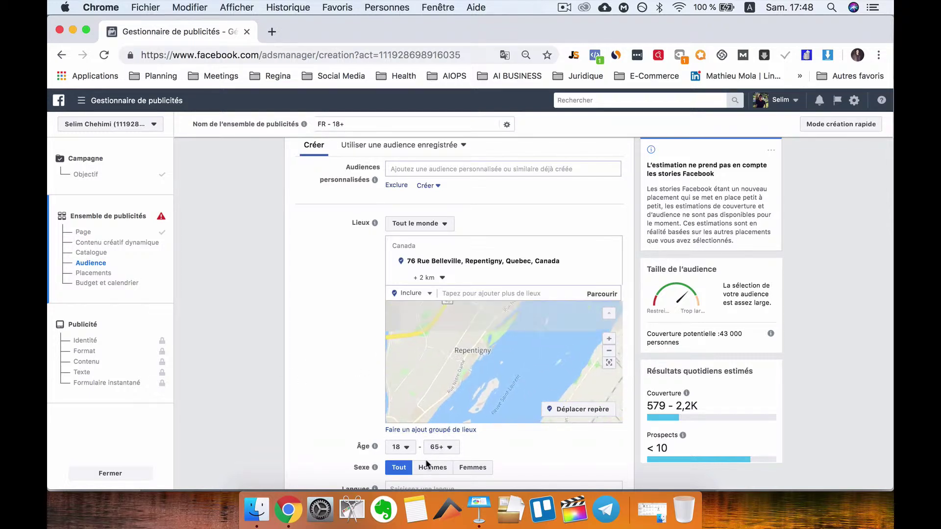
{"action": "scroll", "coordinate": [341, 396], "scroll_direction": "down", "scroll_amount": 5}
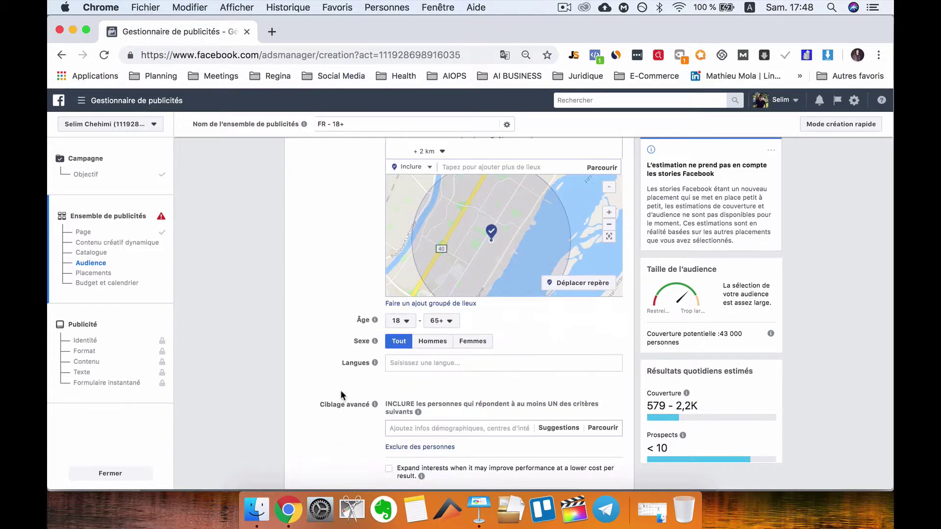
{"action": "mouse_move", "coordinate": [375, 363]}
{"action": "left_click", "coordinate": [404, 321]}
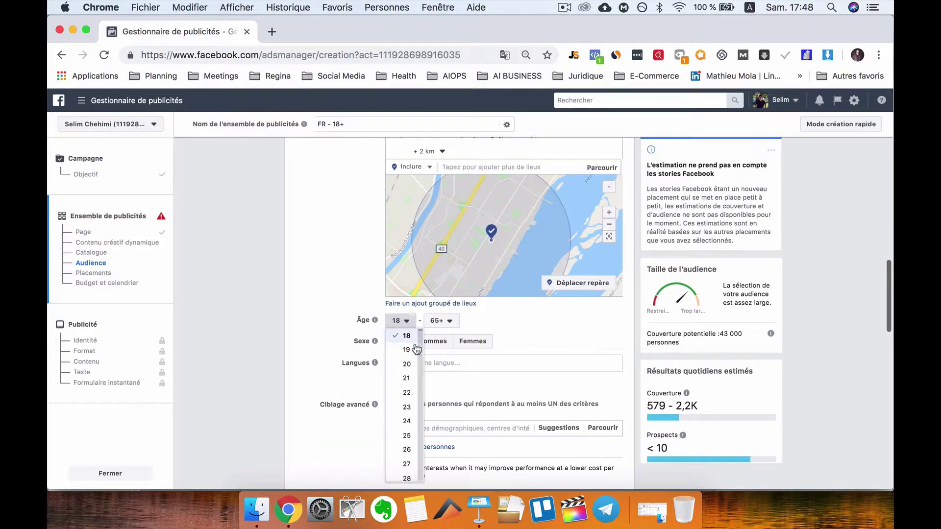
{"action": "left_click", "coordinate": [407, 378]}
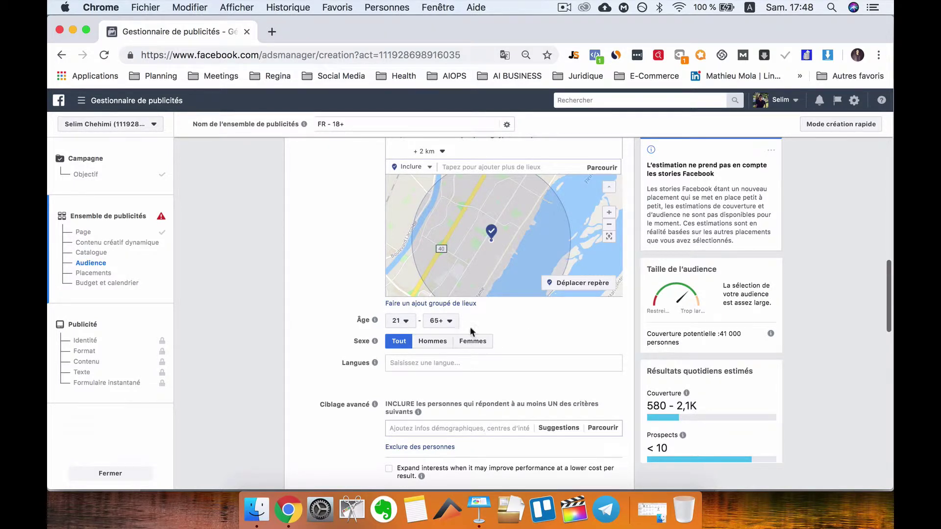
- Restrict the audience's Langues to Anglais (Tout)
{"action": "scroll", "coordinate": [516, 340], "scroll_direction": "down", "scroll_amount": 1}
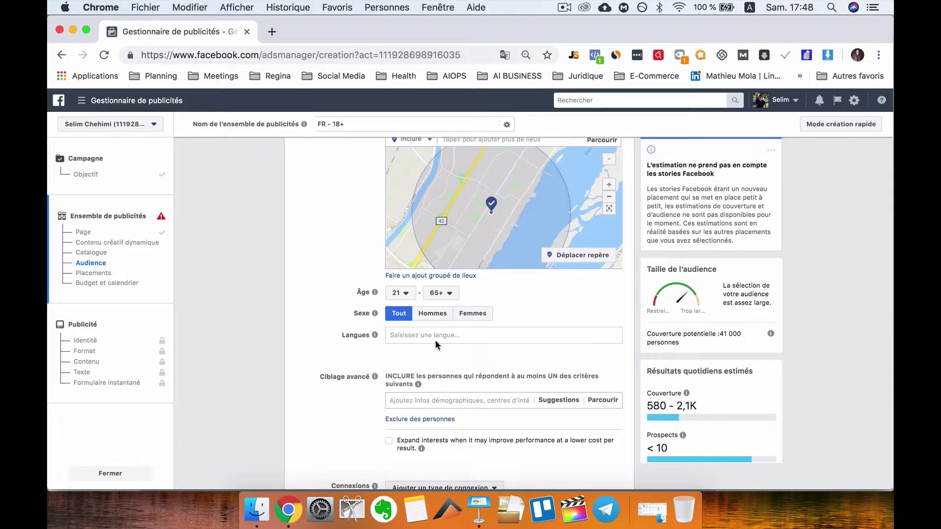
{"action": "left_click", "coordinate": [479, 335]}
{"action": "type", "text": "Engli"}
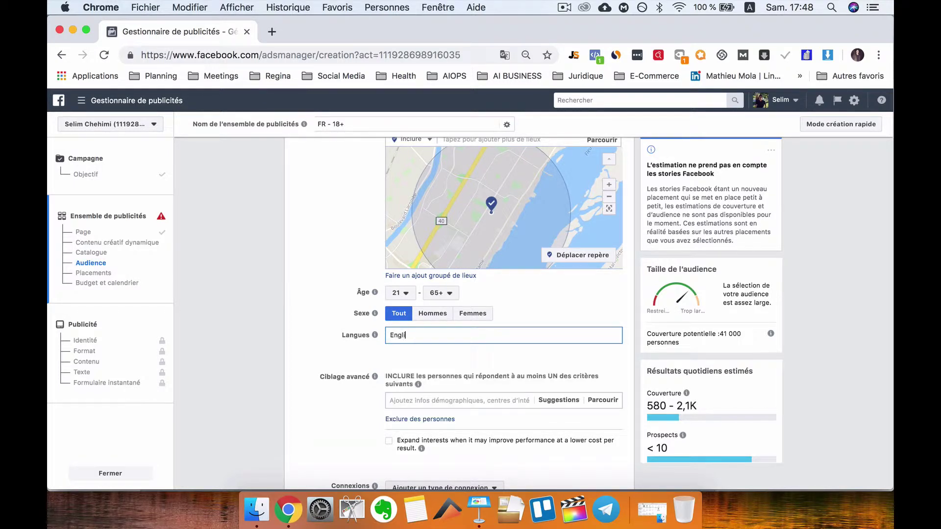
{"action": "type", "text": "sh"}
{"action": "double_click", "coordinate": [432, 335]}
{"action": "type", "text": "Anglais"}
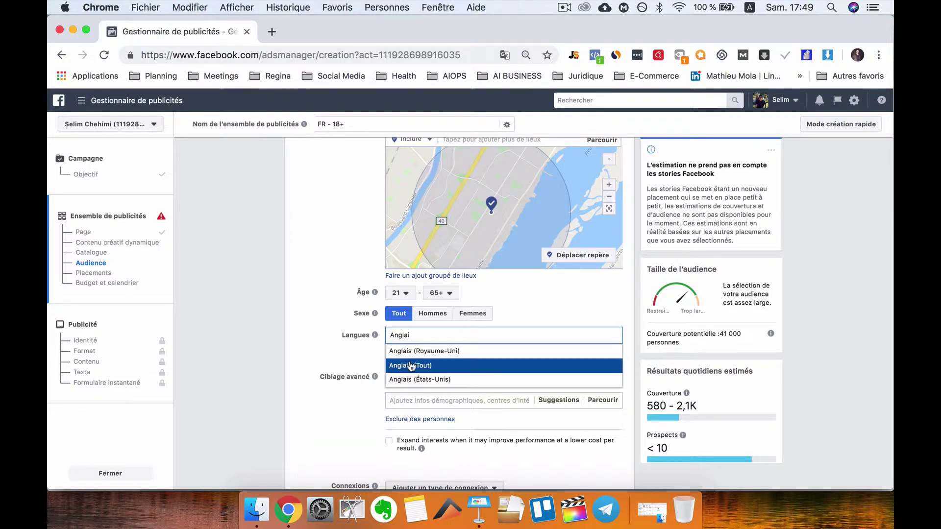
{"action": "left_click", "coordinate": [412, 361]}
{"action": "scroll", "coordinate": [375, 383], "scroll_direction": "down", "scroll_amount": 3}
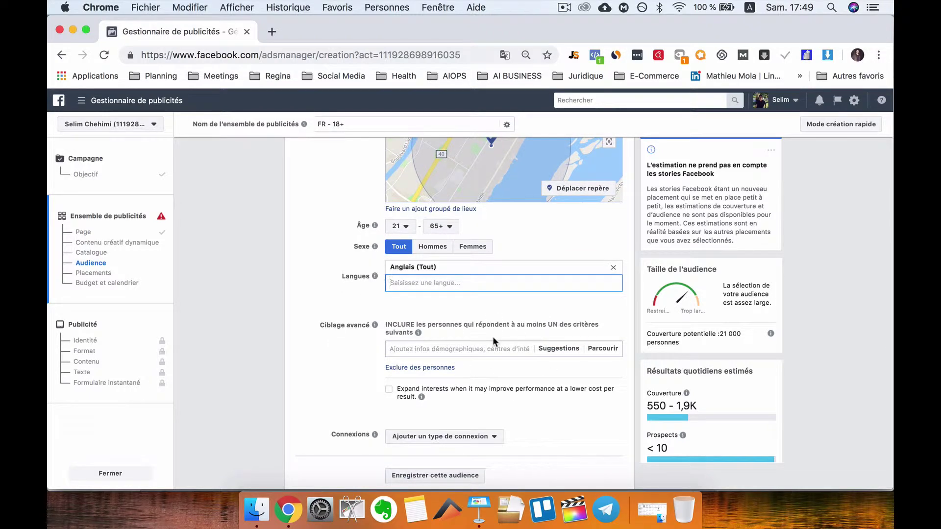
- Switch to manual placements and untick Instant Articles, Facebook in-stream videos and Instagram Stories
{"action": "scroll", "coordinate": [485, 358], "scroll_direction": "down", "scroll_amount": 10}
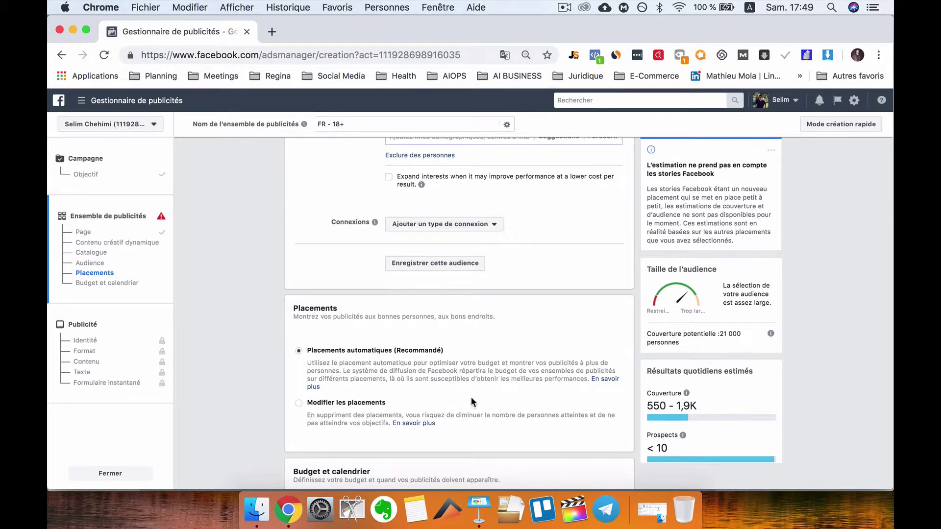
{"action": "scroll", "coordinate": [362, 387], "scroll_direction": "down", "scroll_amount": 4}
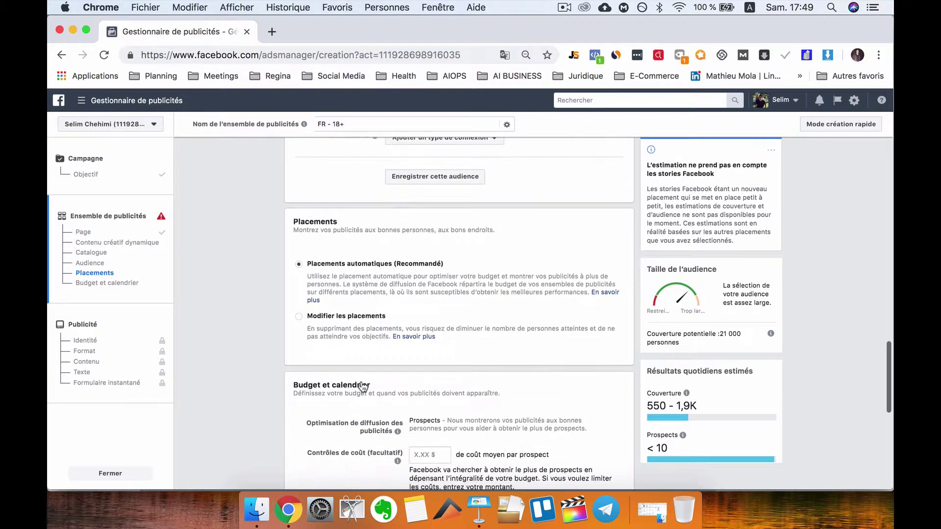
{"action": "left_click", "coordinate": [363, 315]}
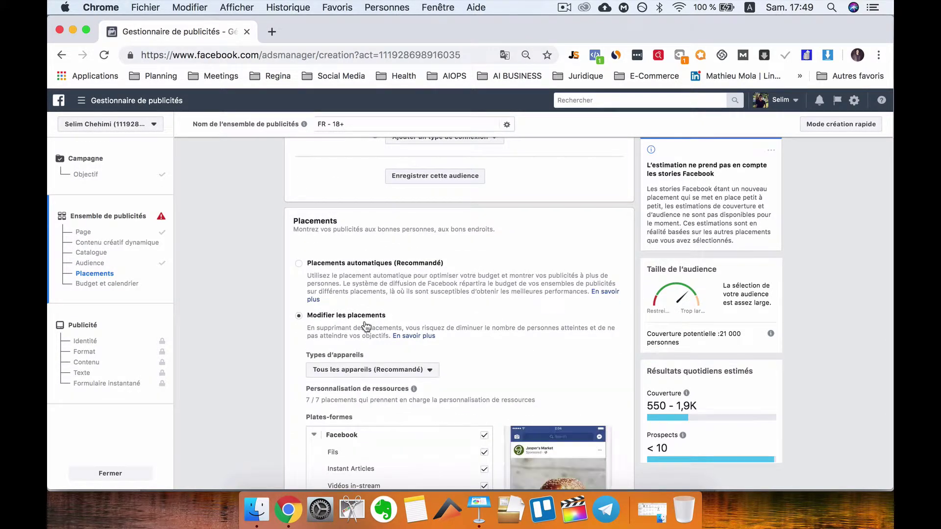
{"action": "scroll", "coordinate": [365, 326], "scroll_direction": "down", "scroll_amount": 5}
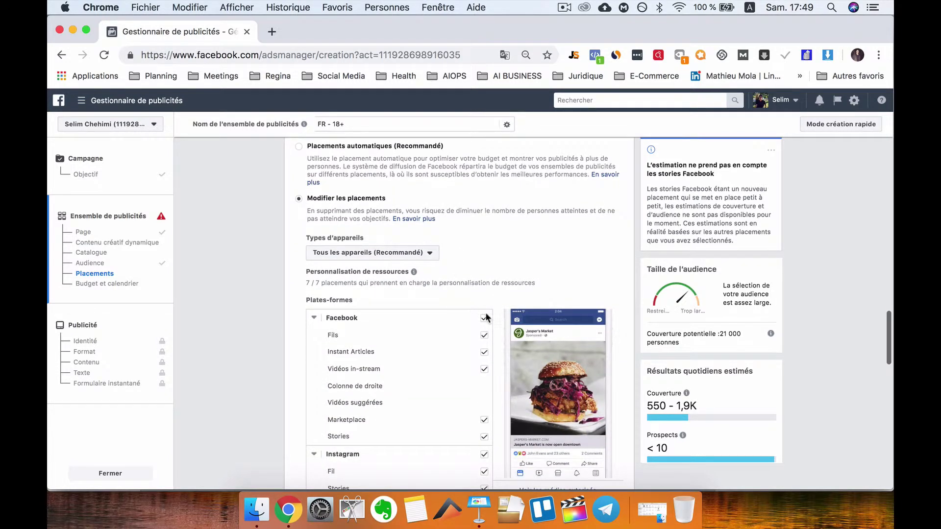
{"action": "left_click", "coordinate": [484, 352]}
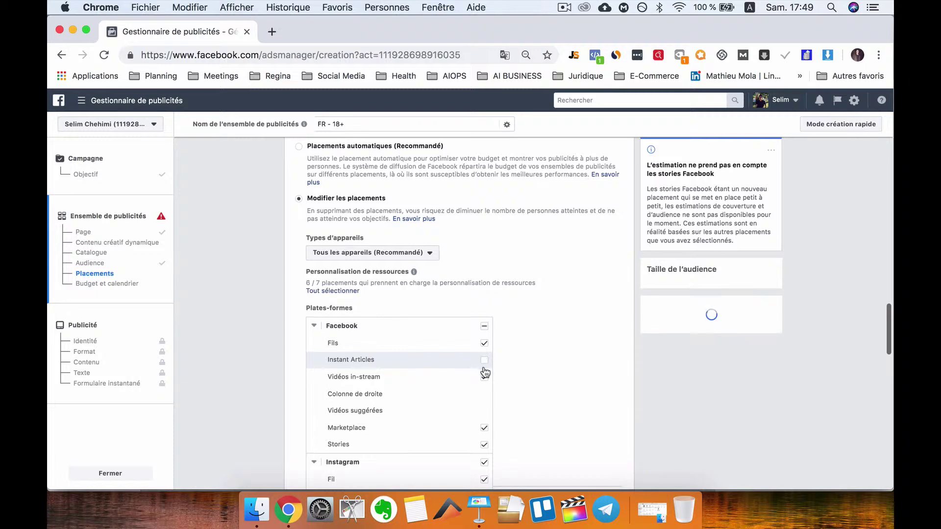
{"action": "left_click", "coordinate": [484, 377]}
{"action": "scroll", "coordinate": [509, 407], "scroll_direction": "down", "scroll_amount": 2}
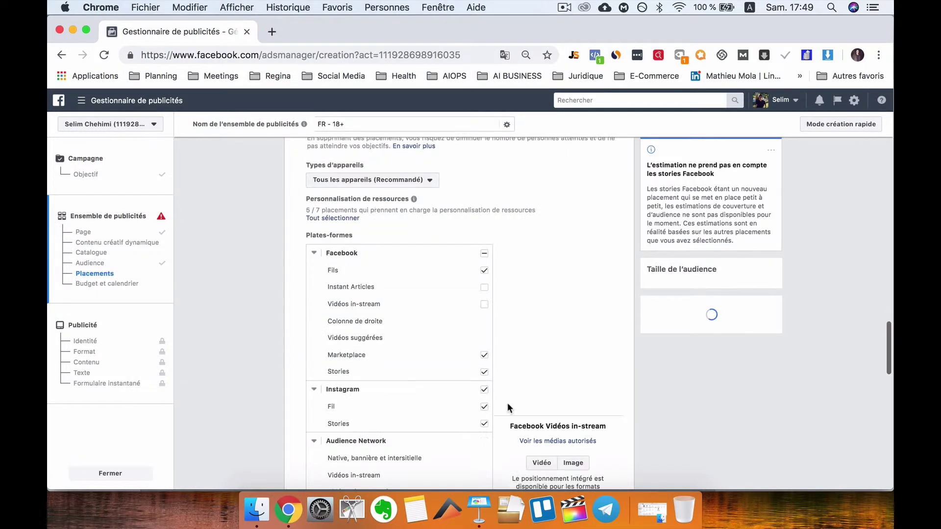
{"action": "left_click", "coordinate": [484, 424]}
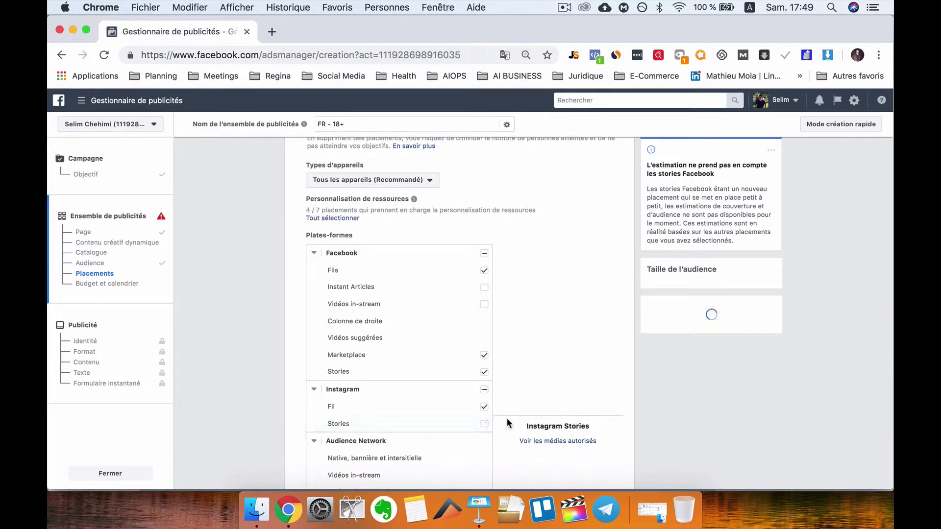
- Untick Marketplace and Facebook Stories, leaving only Facebook Fils and Instagram Fil (2/7 placements)
{"action": "scroll", "coordinate": [507, 418], "scroll_direction": "down", "scroll_amount": 1}
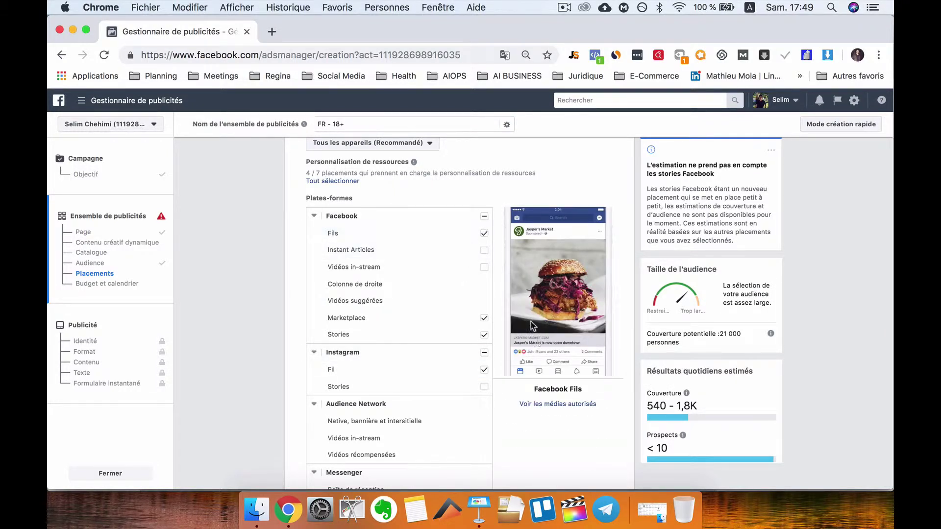
{"action": "left_click", "coordinate": [484, 319]}
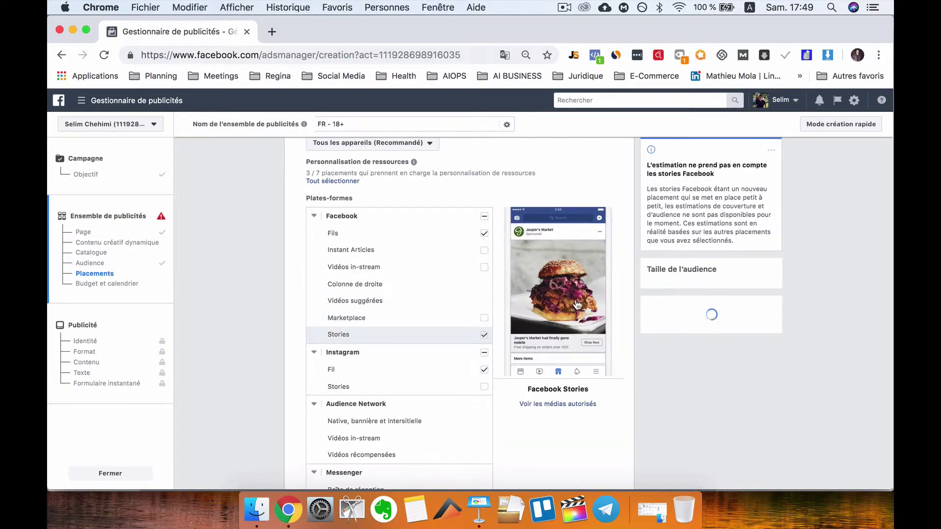
{"action": "left_click", "coordinate": [484, 335]}
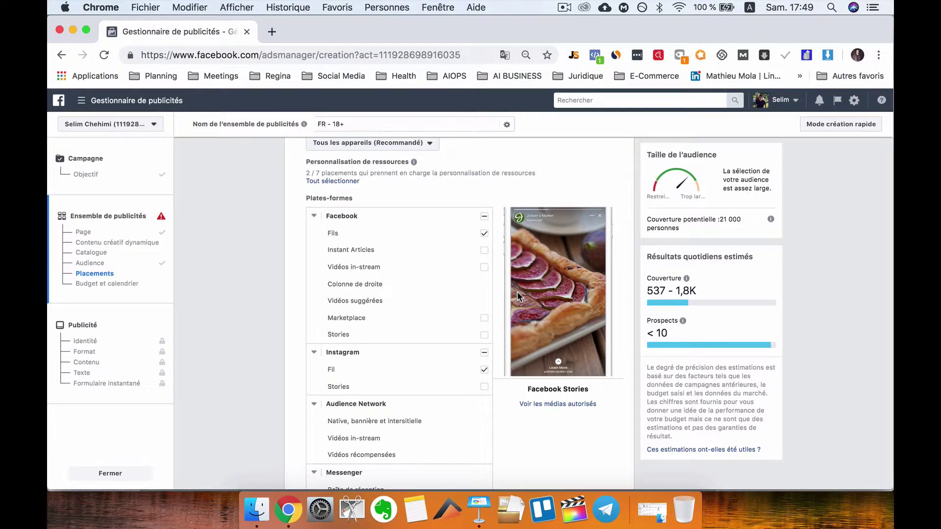
{"action": "scroll", "coordinate": [487, 387], "scroll_direction": "down", "scroll_amount": 3}
{"action": "scroll", "coordinate": [513, 325], "scroll_direction": "down", "scroll_amount": 1}
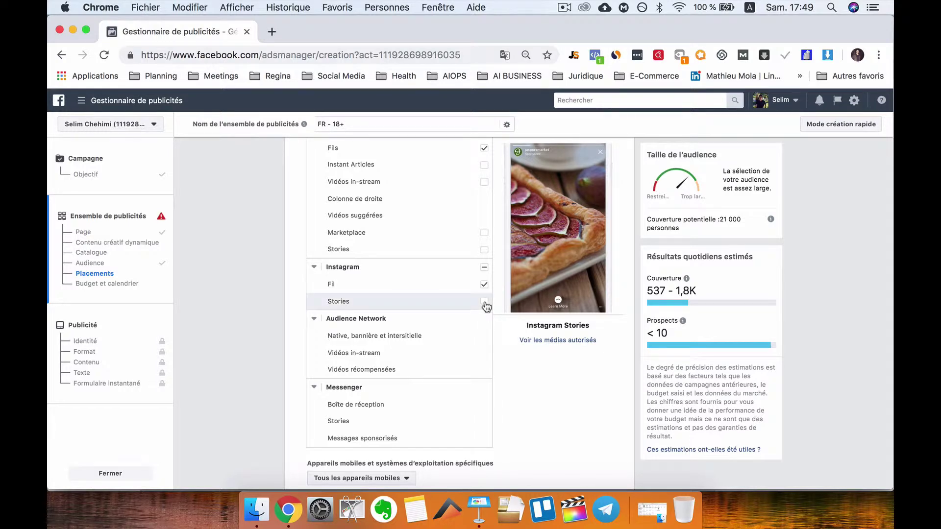
{"action": "scroll", "coordinate": [497, 315], "scroll_direction": "down", "scroll_amount": 1}
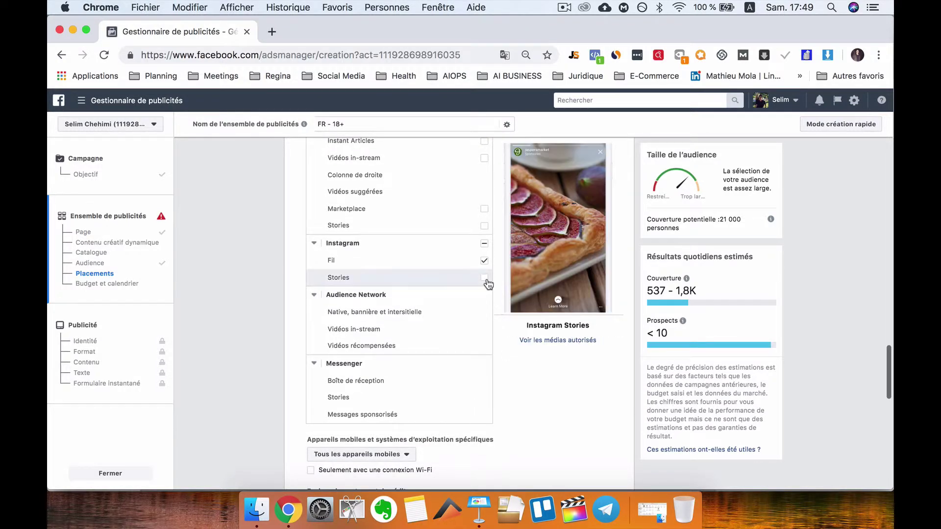
{"action": "scroll", "coordinate": [494, 287], "scroll_direction": "down", "scroll_amount": 1}
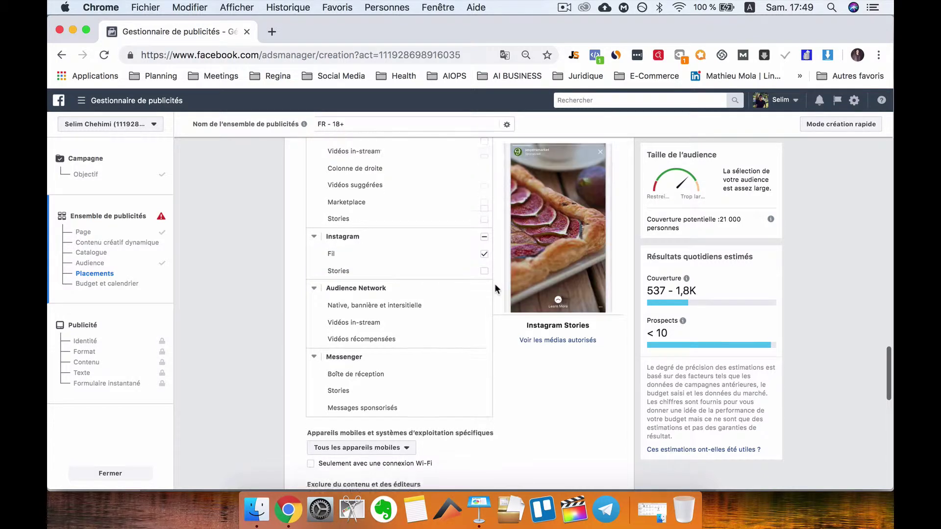
{"action": "scroll", "coordinate": [500, 239], "scroll_direction": "down", "scroll_amount": 2}
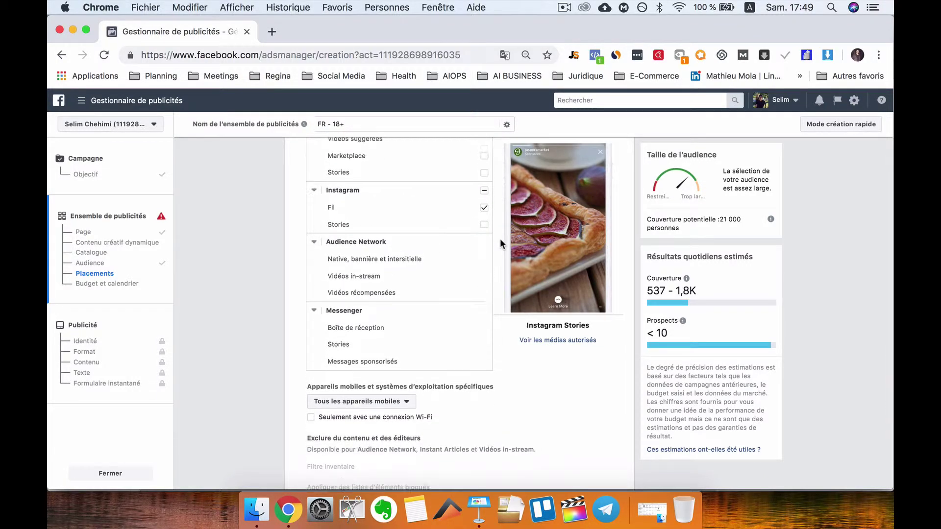
{"action": "scroll", "coordinate": [500, 239], "scroll_direction": "up", "scroll_amount": 5}
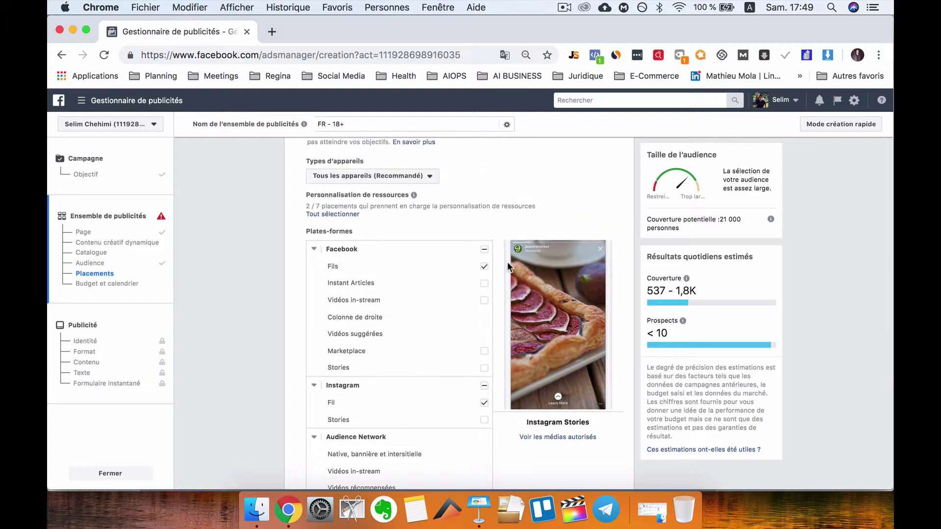
{"action": "scroll", "coordinate": [510, 281], "scroll_direction": "down", "scroll_amount": 10}
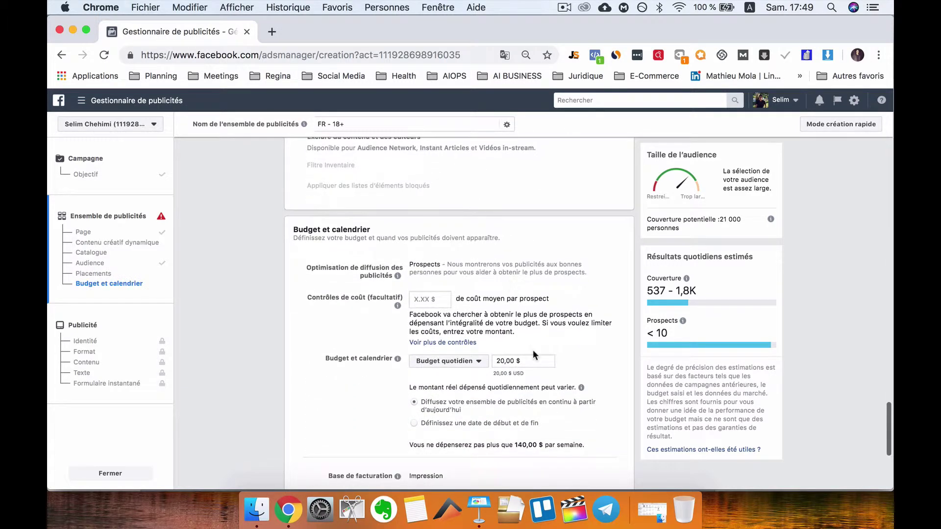
- Change the Budget quotidien from 20,00 $ to 5,00 $ per day
{"action": "left_click", "coordinate": [532, 362]}
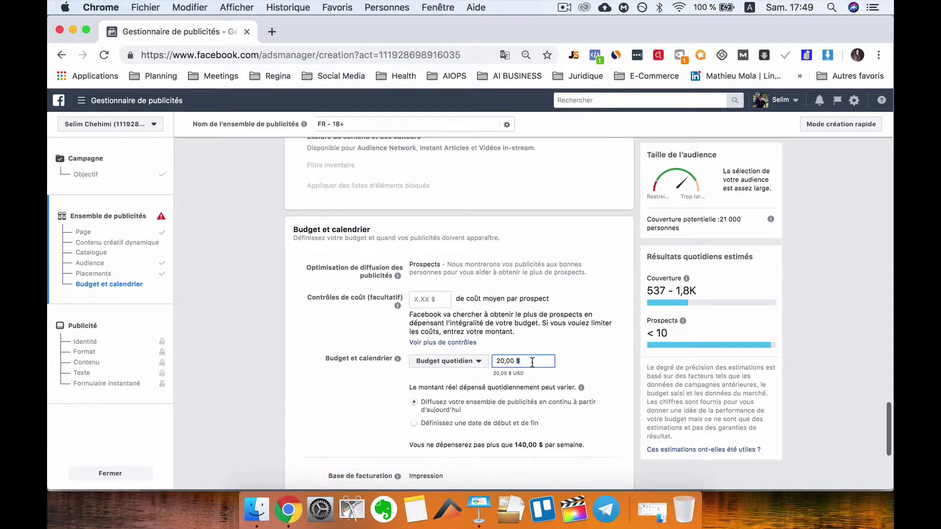
{"action": "triple_click", "coordinate": [532, 363]}
{"action": "type", "text": "5"}
{"action": "left_click", "coordinate": [575, 346]}
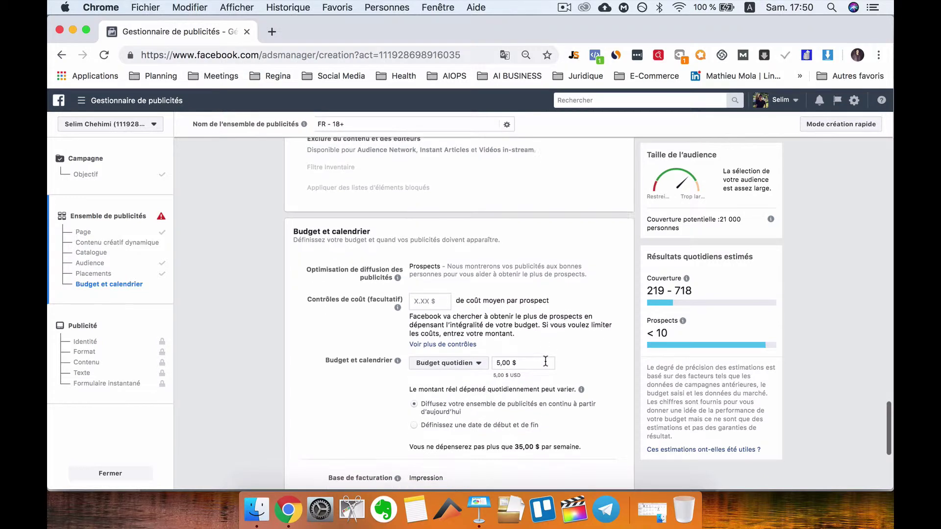
{"action": "scroll", "coordinate": [545, 361], "scroll_direction": "down", "scroll_amount": 5}
{"action": "scroll", "coordinate": [545, 362], "scroll_direction": "up", "scroll_amount": 10}
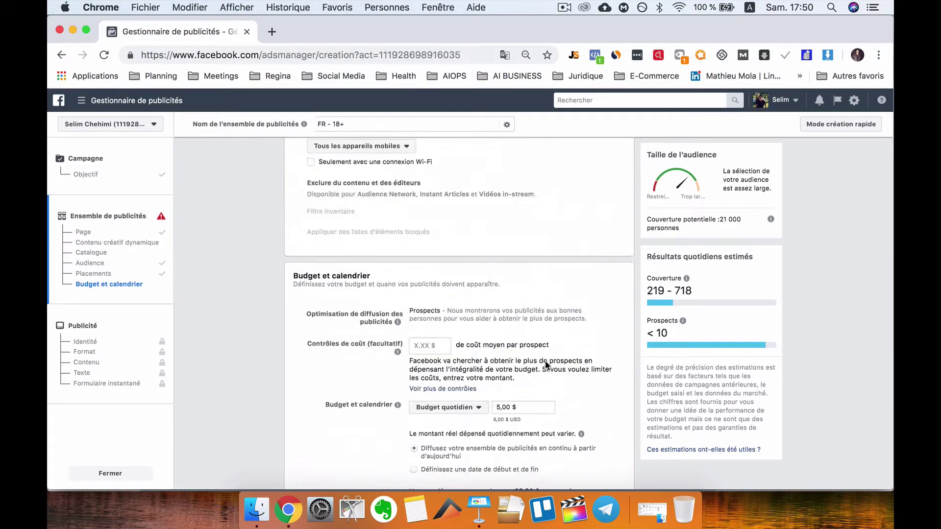
- Accept the Page's lead ad Conditions générales and continue to the ad-level form
{"action": "scroll", "coordinate": [539, 380], "scroll_direction": "up", "scroll_amount": 3}
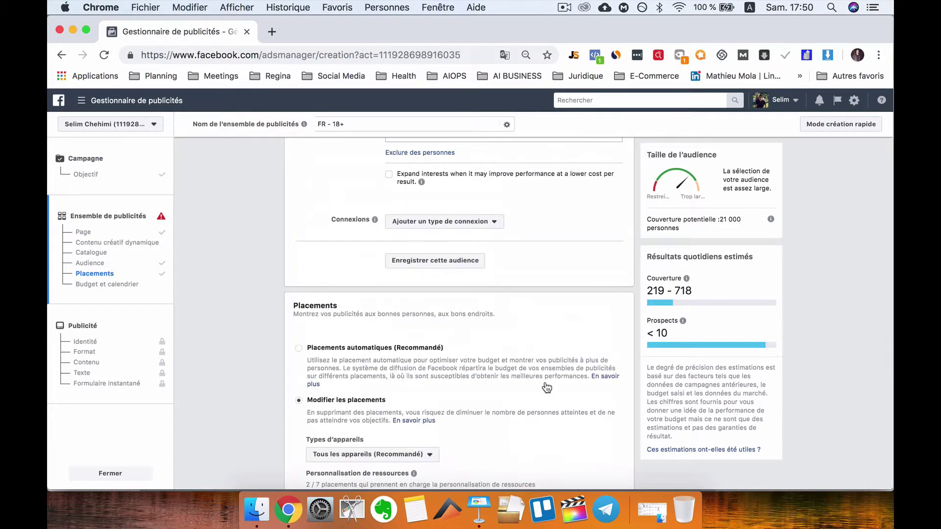
{"action": "scroll", "coordinate": [539, 380], "scroll_direction": "down", "scroll_amount": 15}
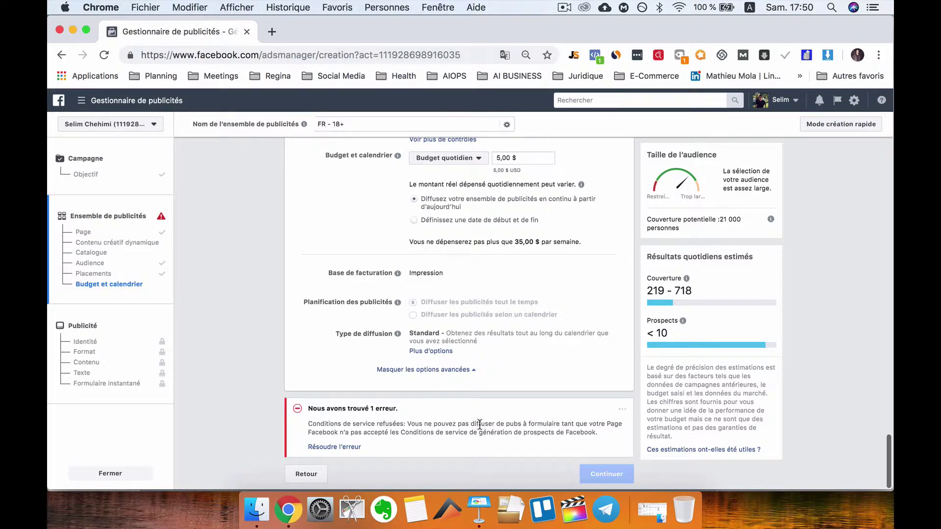
{"action": "scroll", "coordinate": [487, 378], "scroll_direction": "up", "scroll_amount": 20}
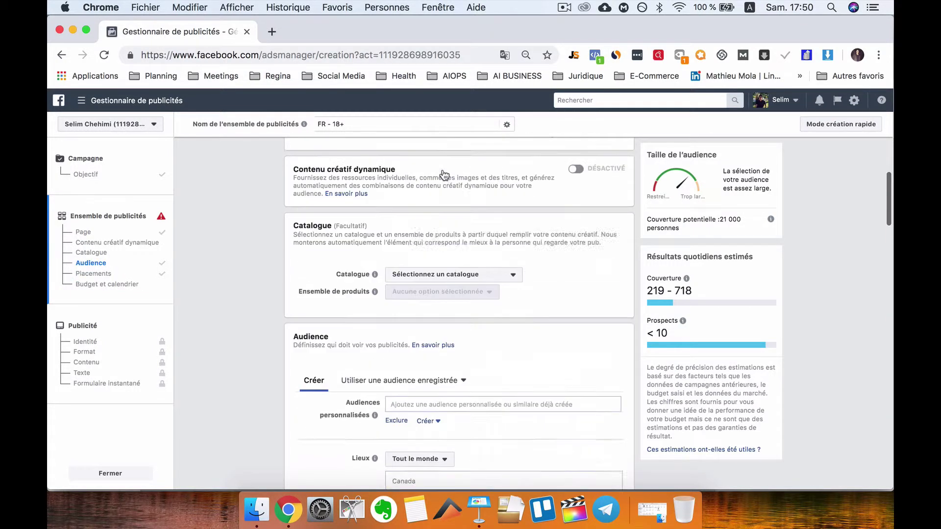
{"action": "scroll", "coordinate": [475, 266], "scroll_direction": "up", "scroll_amount": 5}
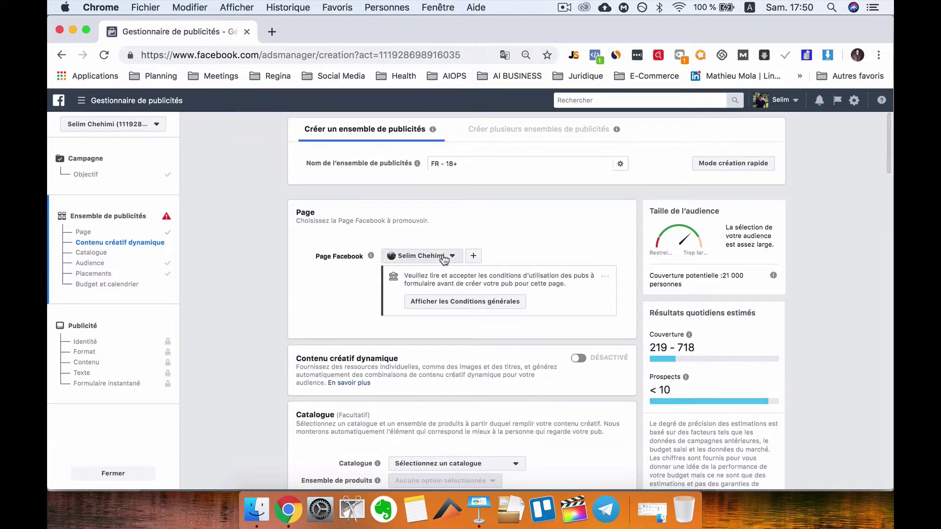
{"action": "scroll", "coordinate": [490, 286], "scroll_direction": "down", "scroll_amount": 1}
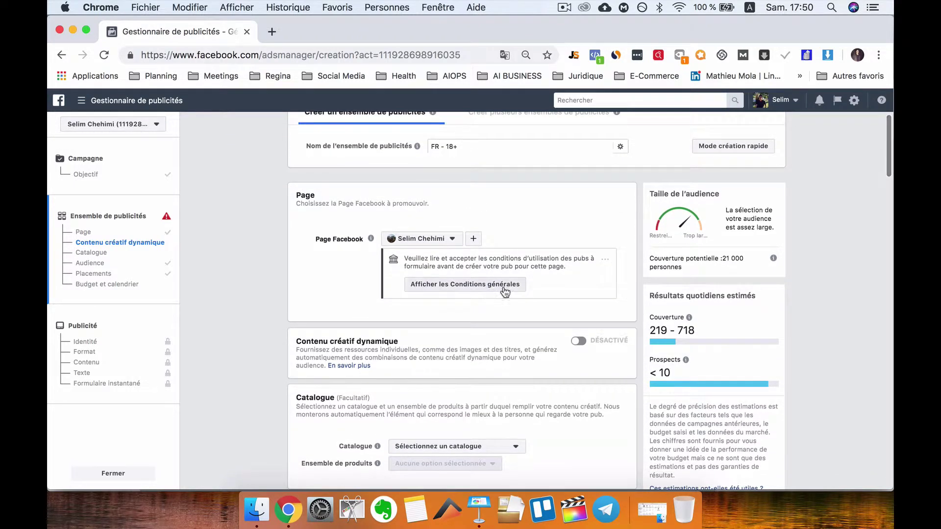
{"action": "left_click", "coordinate": [504, 291]}
{"action": "left_click", "coordinate": [624, 508]}
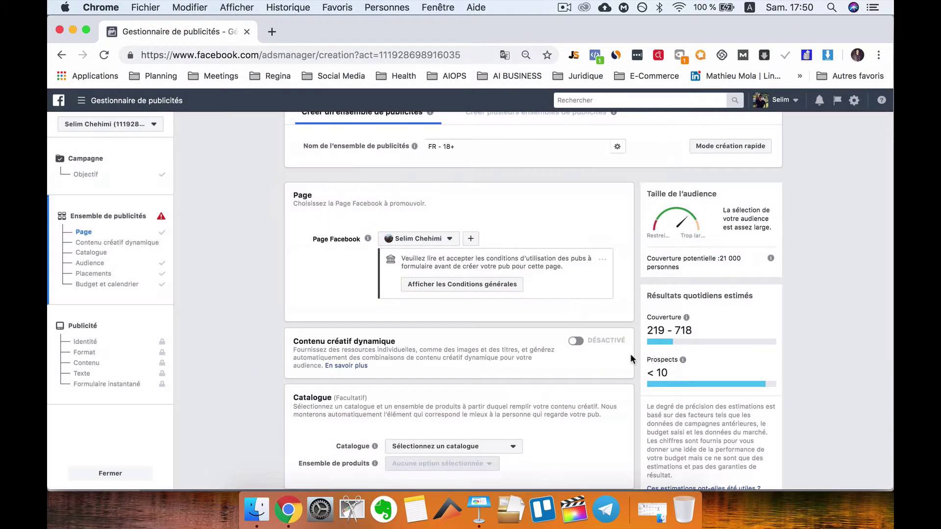
{"action": "scroll", "coordinate": [563, 304], "scroll_direction": "down", "scroll_amount": 20}
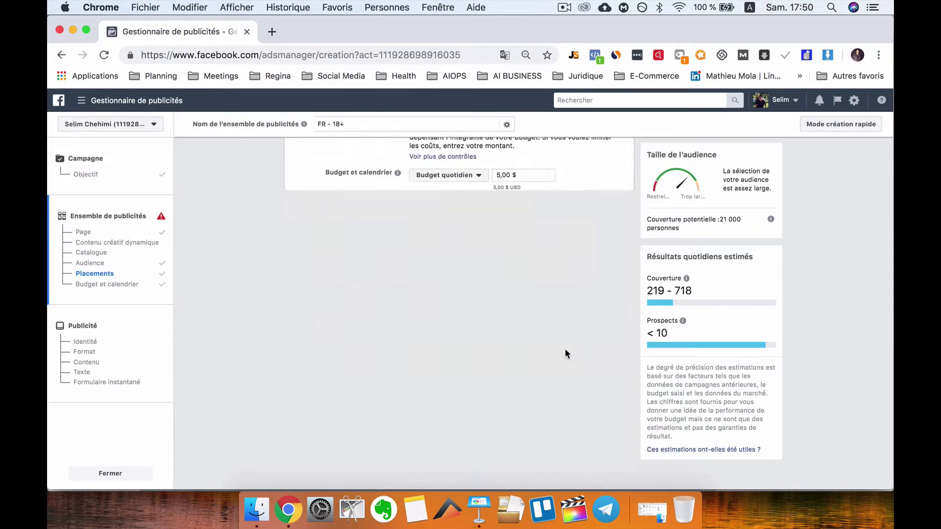
{"action": "left_click", "coordinate": [618, 473]}
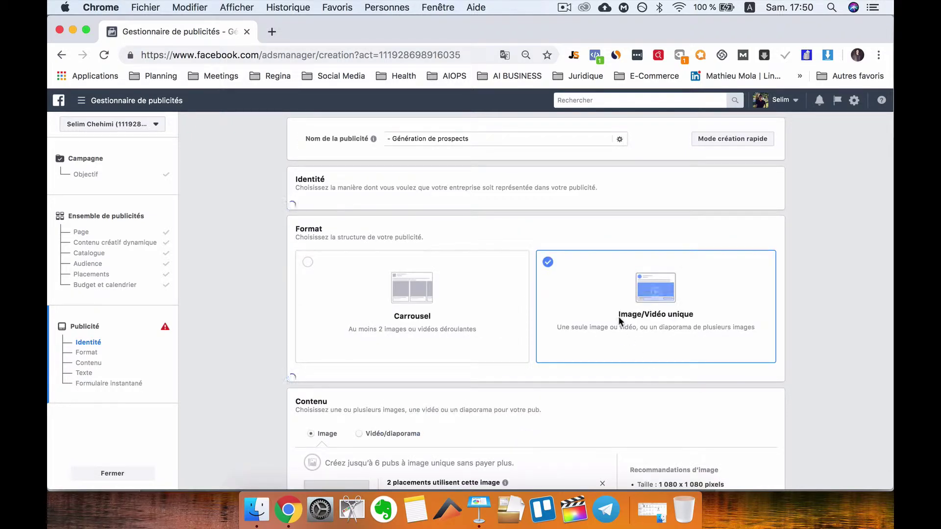
- Scroll past Identité, the Image/Vidéo unique format and Contenu to the Texte section and ad preview
{"action": "scroll", "coordinate": [637, 382], "scroll_direction": "down", "scroll_amount": 3}
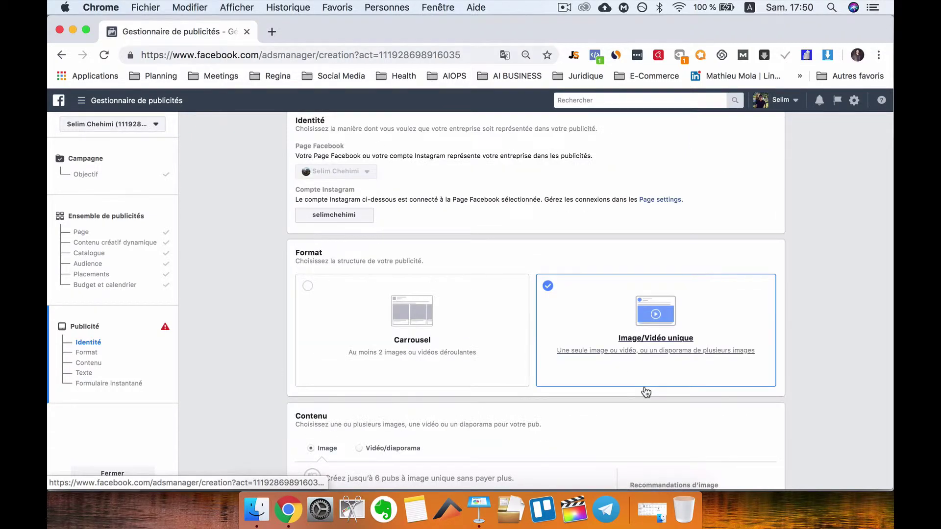
{"action": "scroll", "coordinate": [637, 333], "scroll_direction": "down", "scroll_amount": 2}
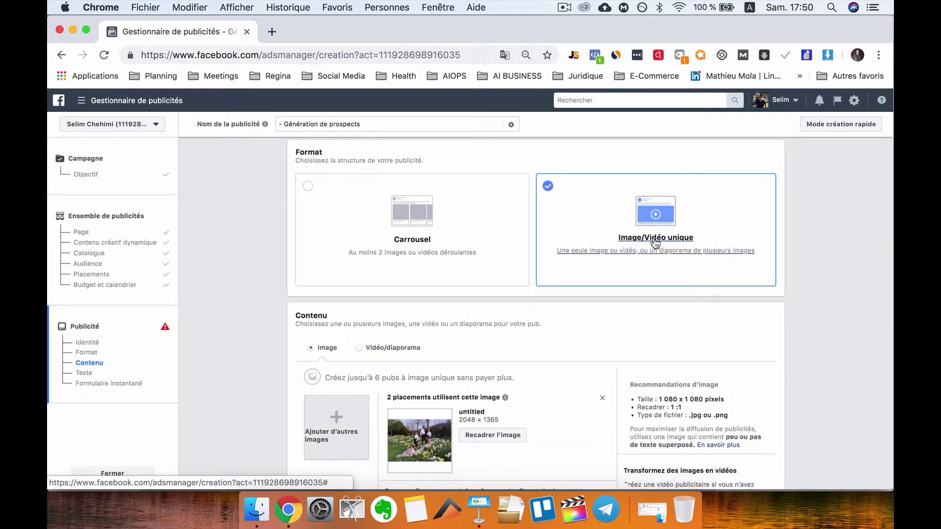
{"action": "scroll", "coordinate": [637, 304], "scroll_direction": "down", "scroll_amount": 2}
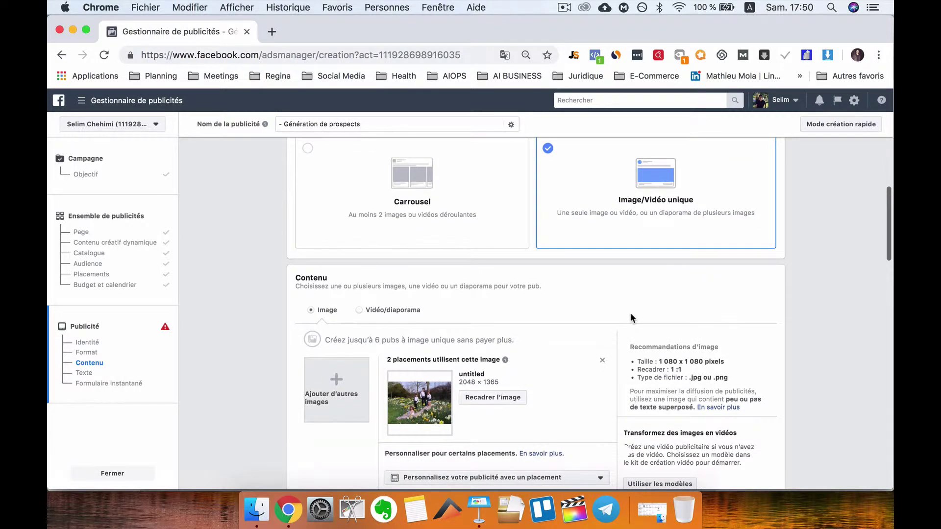
{"action": "scroll", "coordinate": [632, 323], "scroll_direction": "down", "scroll_amount": 5}
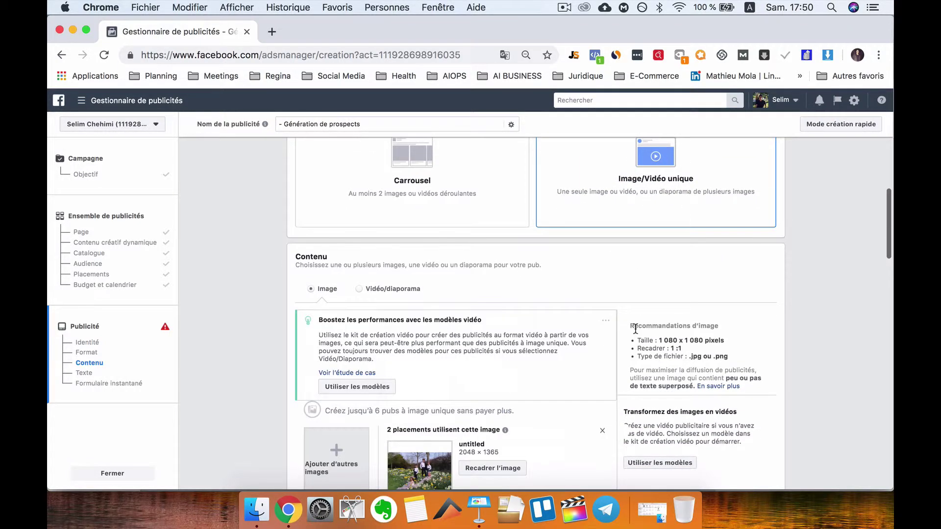
{"action": "scroll", "coordinate": [635, 333], "scroll_direction": "down", "scroll_amount": 1}
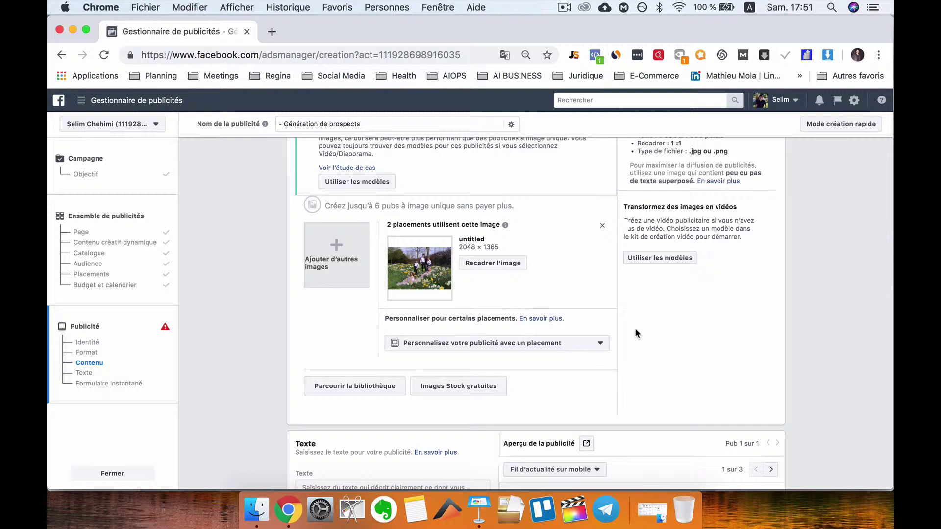
{"action": "scroll", "coordinate": [619, 371], "scroll_direction": "down", "scroll_amount": 10}
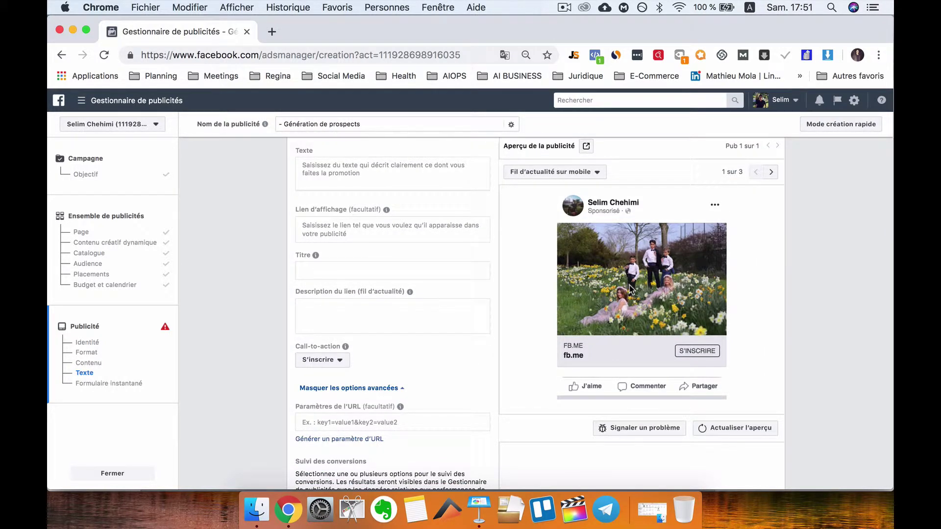
- Write three ad-text lines: 'Do you love burgers?', the 20 free burger vouchers offer, and a click-below-to-get-started call
{"action": "scroll", "coordinate": [411, 285], "scroll_direction": "up", "scroll_amount": 2}
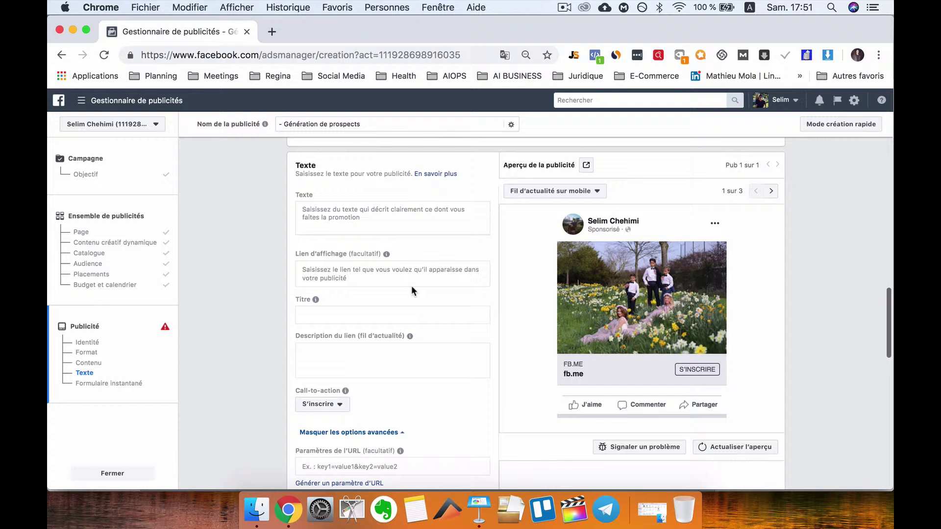
{"action": "left_click", "coordinate": [351, 219]}
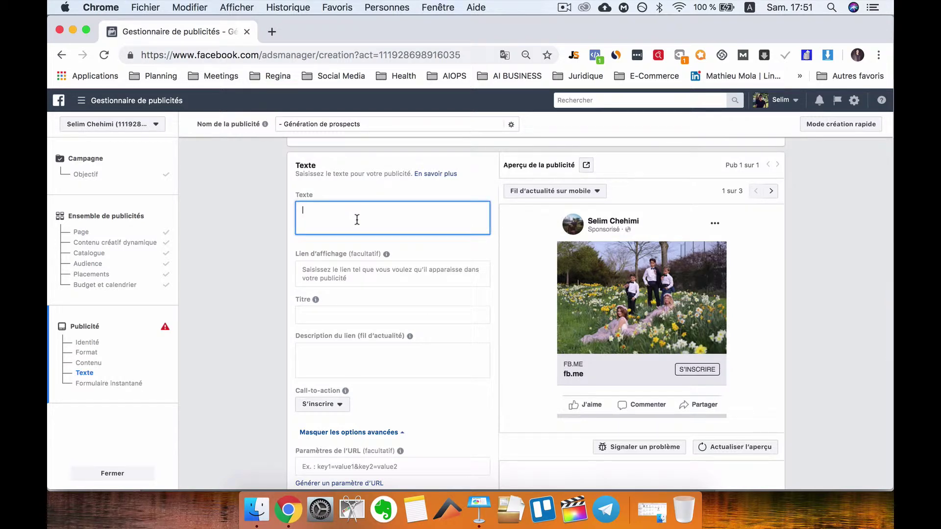
{"action": "type", "text": "Do you love burgers?"}
{"action": "key", "text": "Return"}
{"action": "type", "text": "W"}
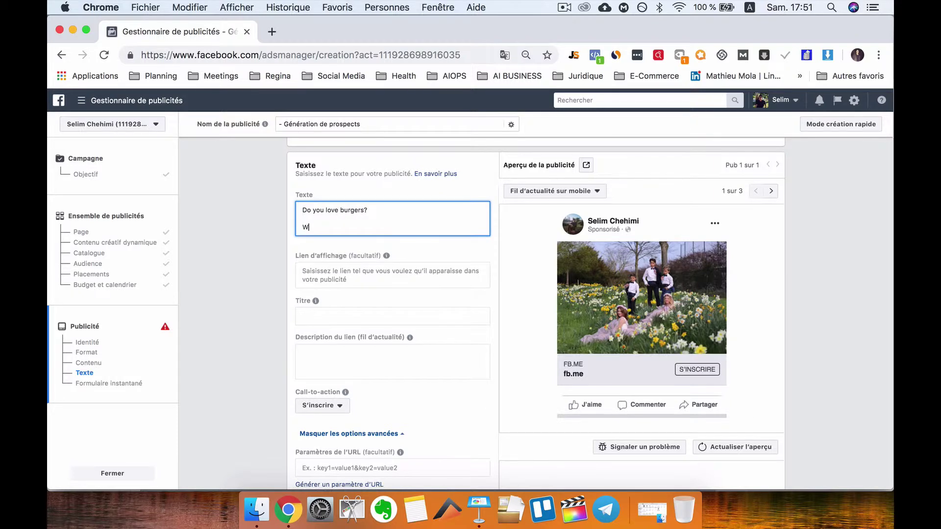
{"action": "type", "text": "e are giving 20 vouchers for free b"}
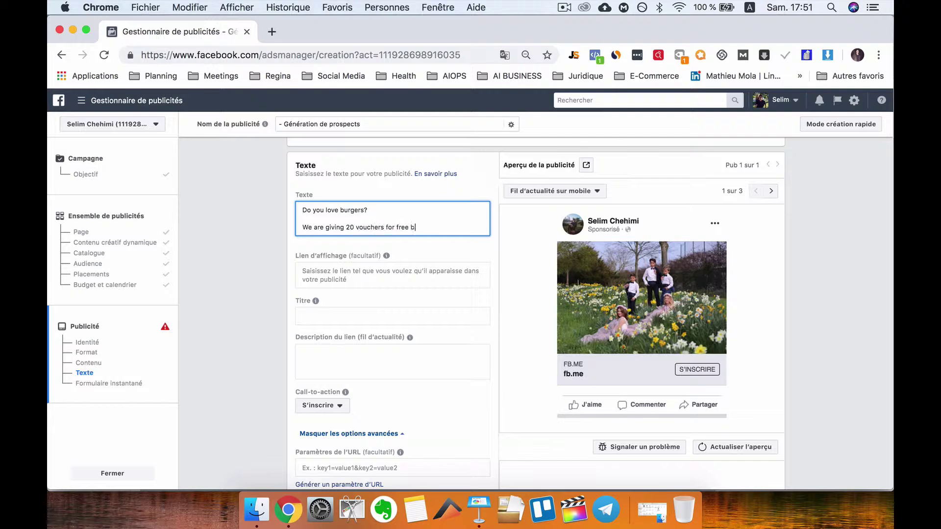
{"action": "type", "text": "urge"}
{"action": "key", "text": "Return"}
{"action": "key", "text": "Return"}
{"action": "type", "text": "lick "}
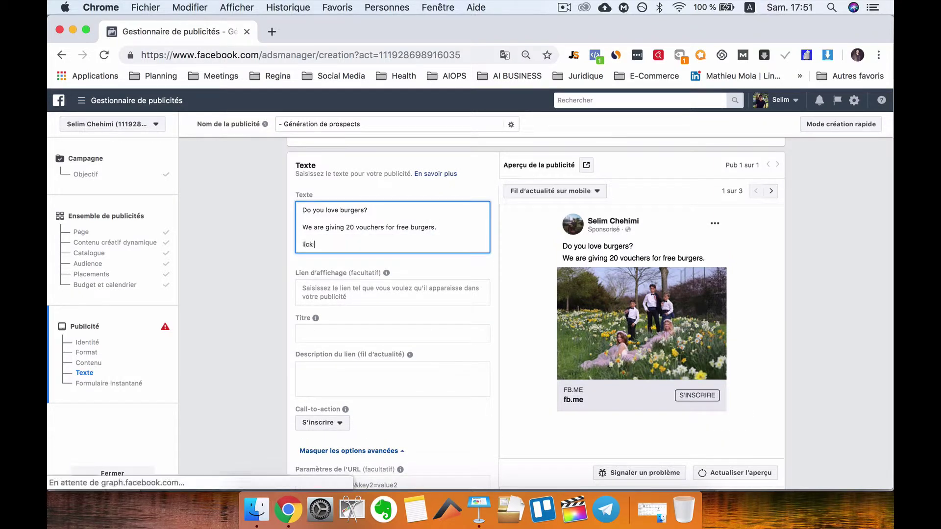
{"action": "type", "text": "the below "}
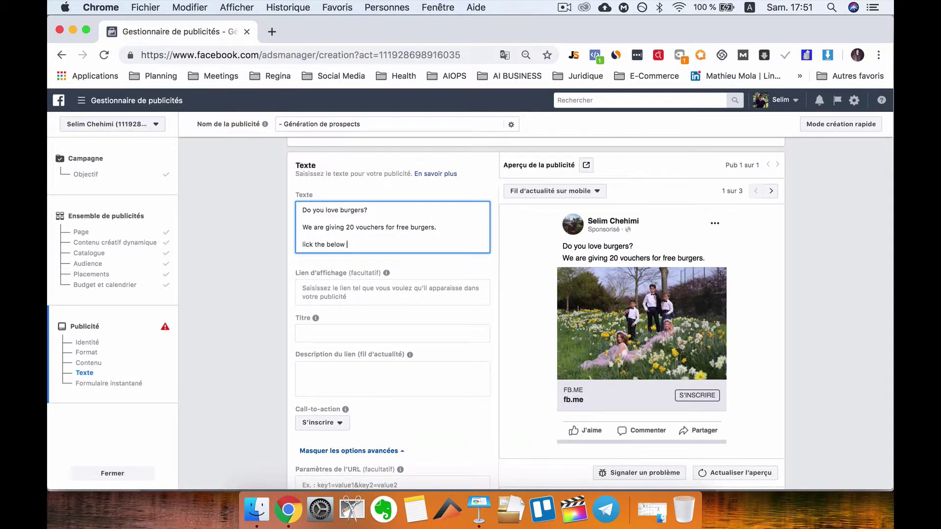
{"action": "type", "text": "tho get"}
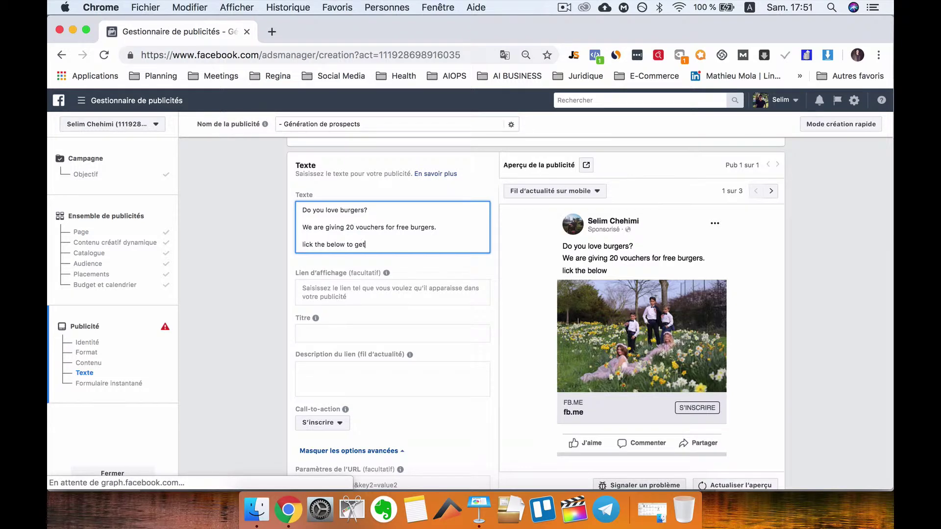
{"action": "type", "text": " started"}
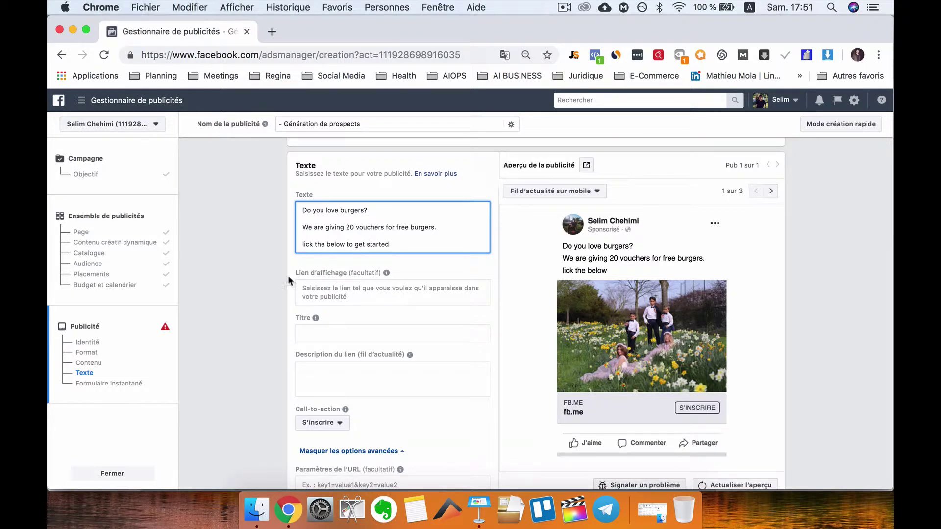
{"action": "scroll", "coordinate": [267, 298], "scroll_direction": "down", "scroll_amount": 3}
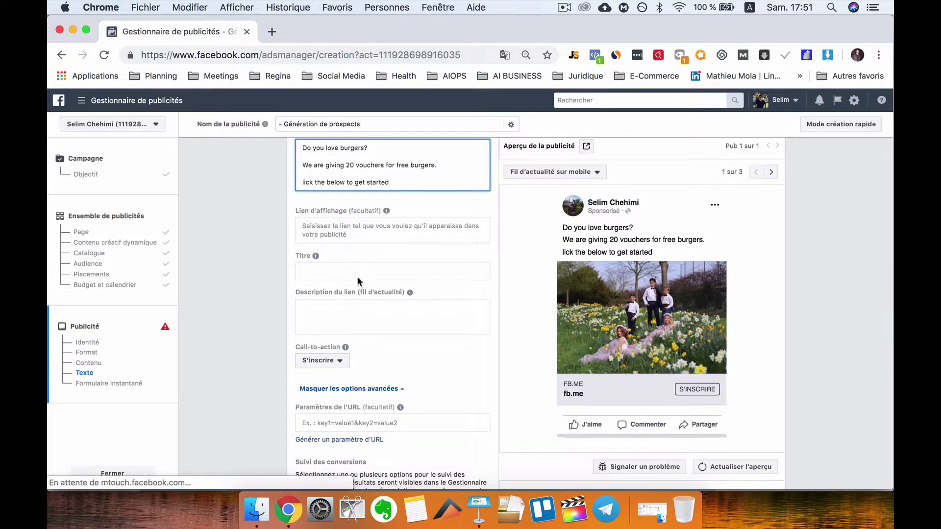
{"action": "scroll", "coordinate": [349, 303], "scroll_direction": "down", "scroll_amount": 1}
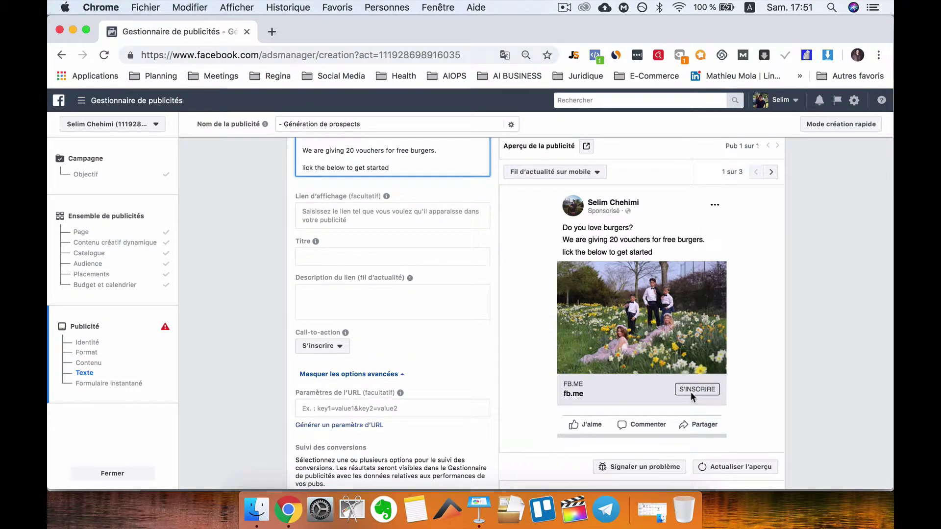
- Switch the call-to-action from S'inscrire to Profiter de l'offre and review the instant form preview
{"action": "left_click", "coordinate": [319, 347]}
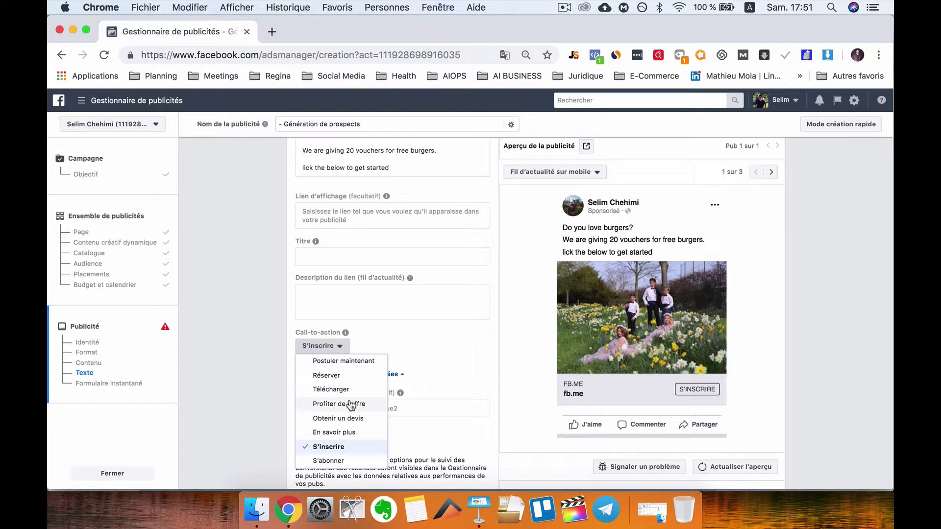
{"action": "key", "text": "Return"}
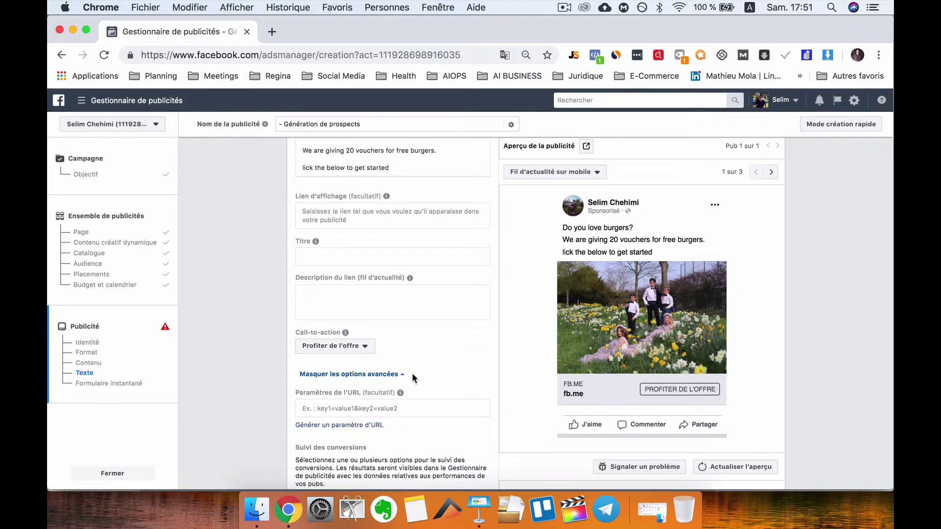
{"action": "scroll", "coordinate": [412, 373], "scroll_direction": "down", "scroll_amount": 9}
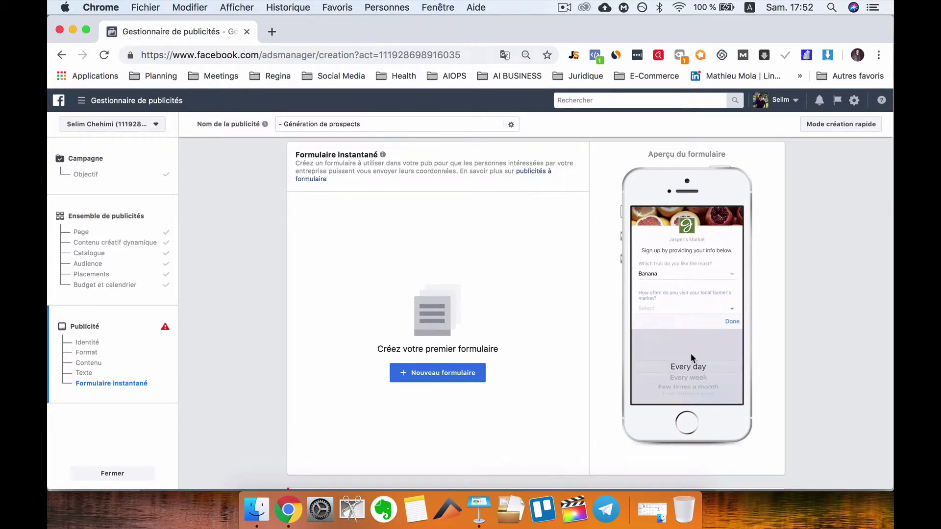
{"action": "mouse_move", "coordinate": [777, 288]}
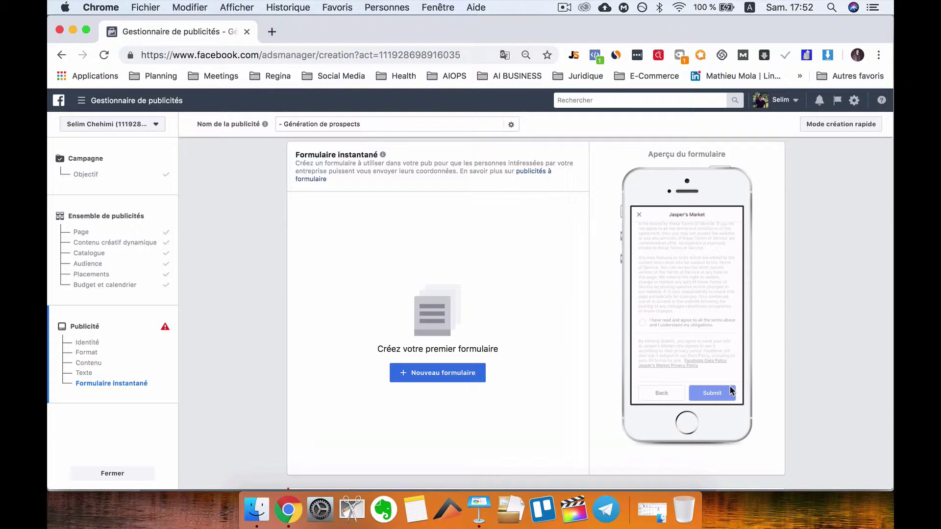
{"action": "mouse_move", "coordinate": [765, 365]}
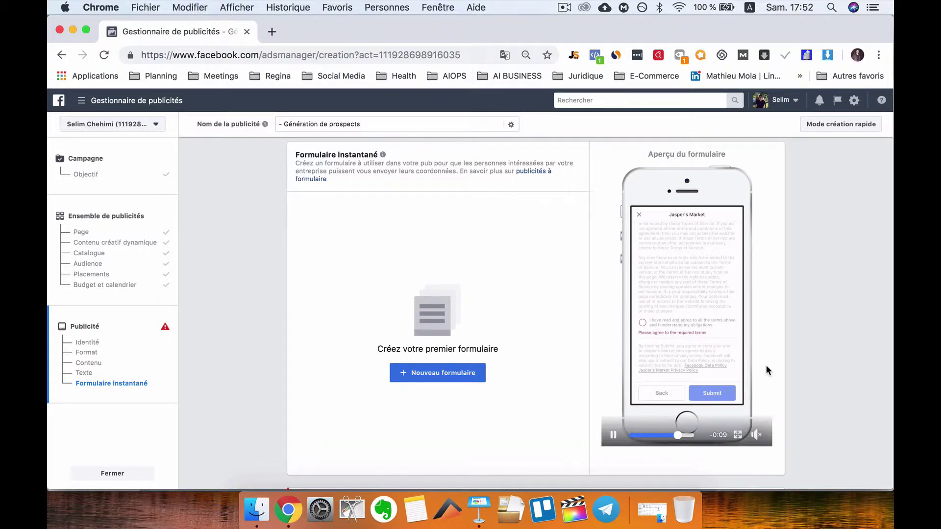
{"action": "scroll", "coordinate": [587, 274], "scroll_direction": "up", "scroll_amount": 4}
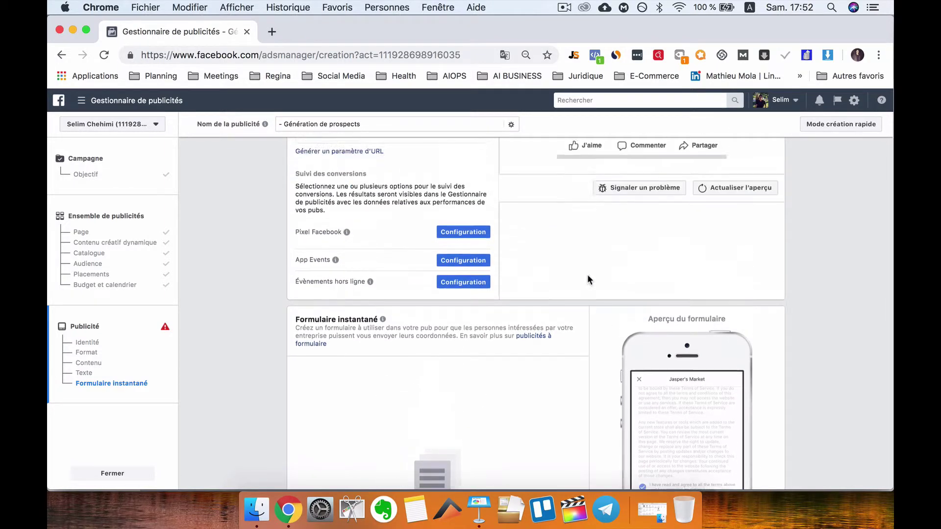
{"action": "scroll", "coordinate": [586, 274], "scroll_direction": "up", "scroll_amount": 12}
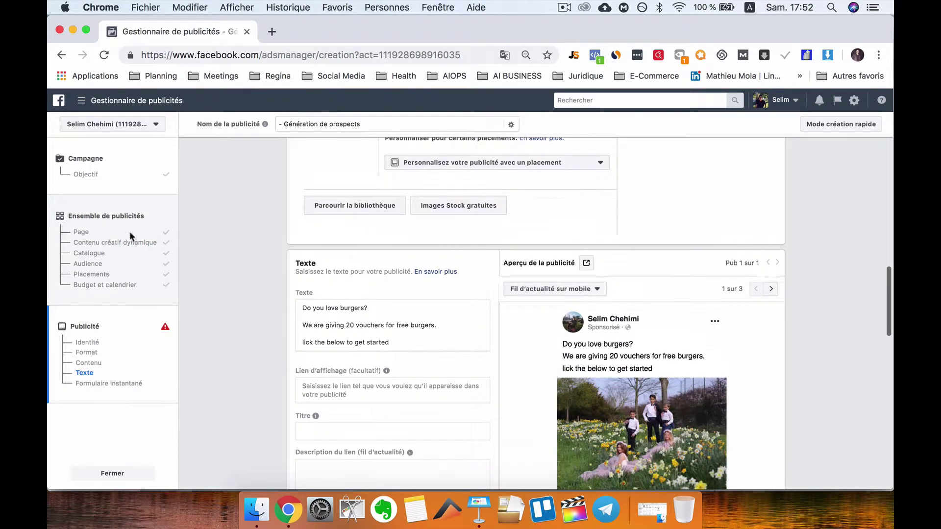
- In the ad set's Ciblage avancé, search 'burger' and add Burger King as an interest
{"action": "left_click", "coordinate": [172, 220]}
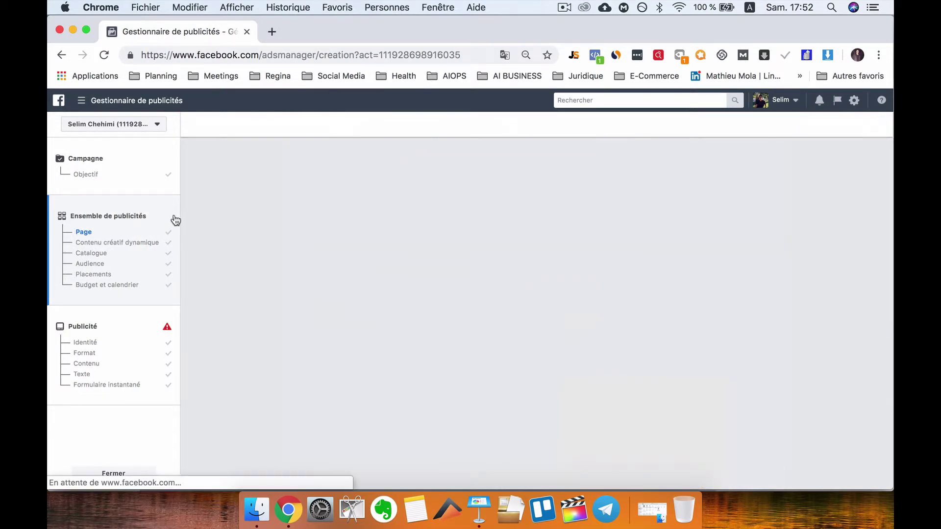
{"action": "scroll", "coordinate": [325, 285], "scroll_direction": "down", "scroll_amount": 3}
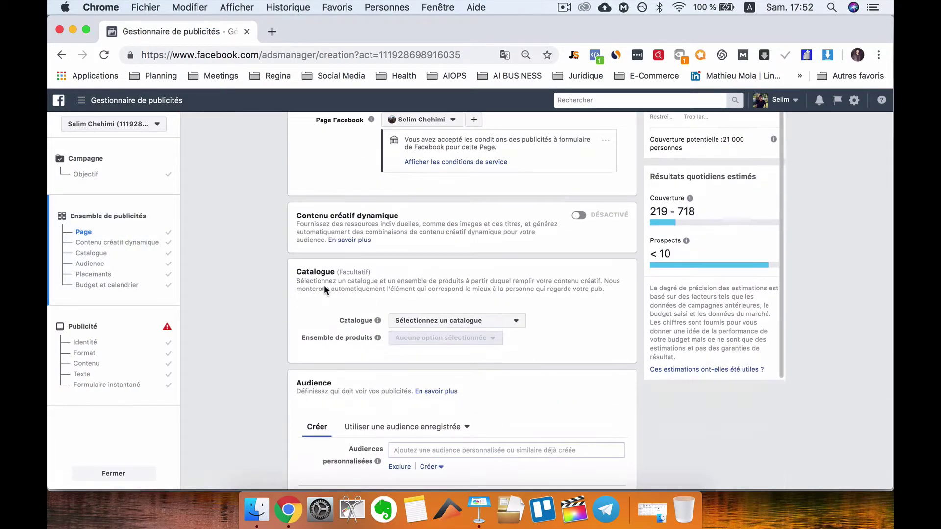
{"action": "scroll", "coordinate": [324, 284], "scroll_direction": "down", "scroll_amount": 5}
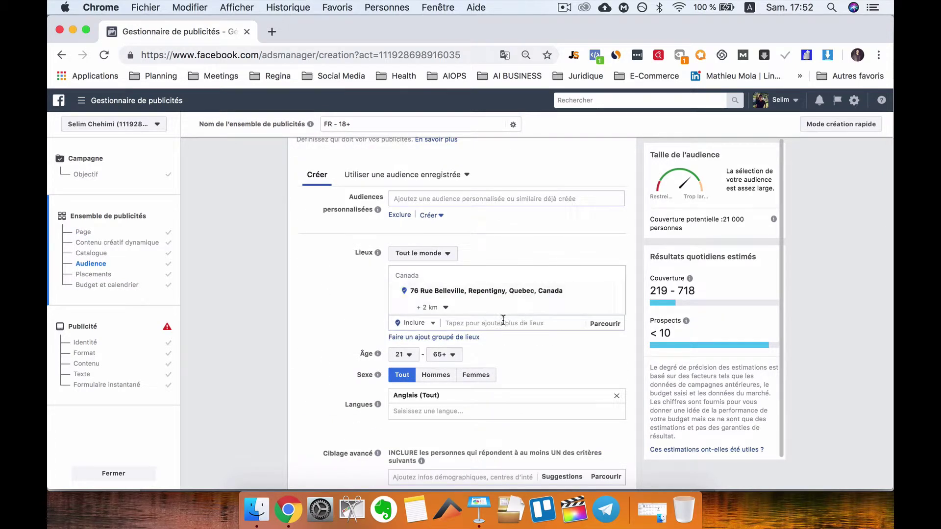
{"action": "scroll", "coordinate": [522, 431], "scroll_direction": "down", "scroll_amount": 3}
{"action": "left_click", "coordinate": [485, 358]}
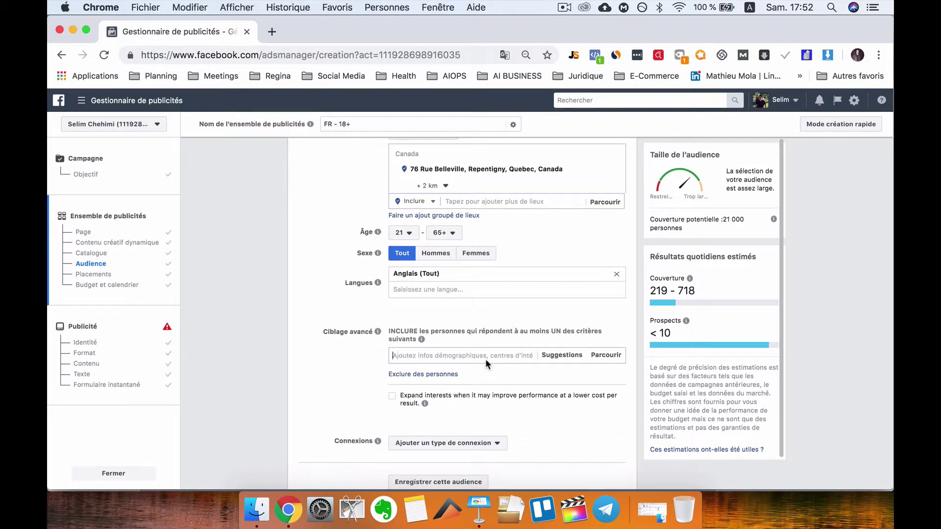
{"action": "type", "text": "burger"}
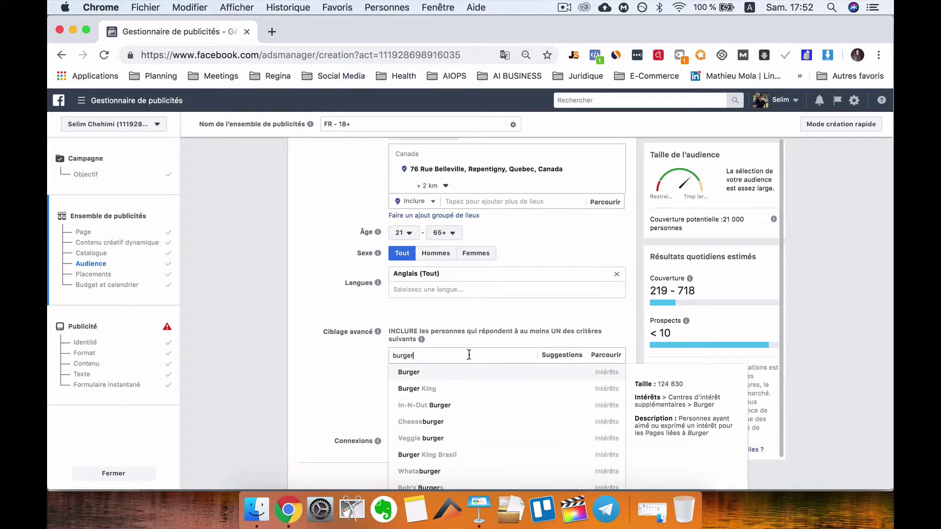
{"action": "left_click", "coordinate": [441, 390]}
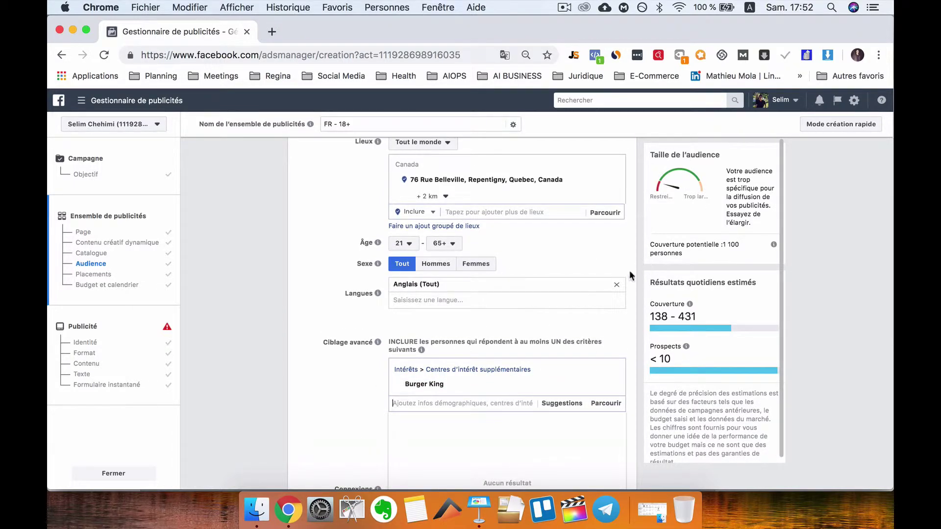
{"action": "scroll", "coordinate": [480, 410], "scroll_direction": "down", "scroll_amount": 1}
{"action": "left_click", "coordinate": [360, 395]}
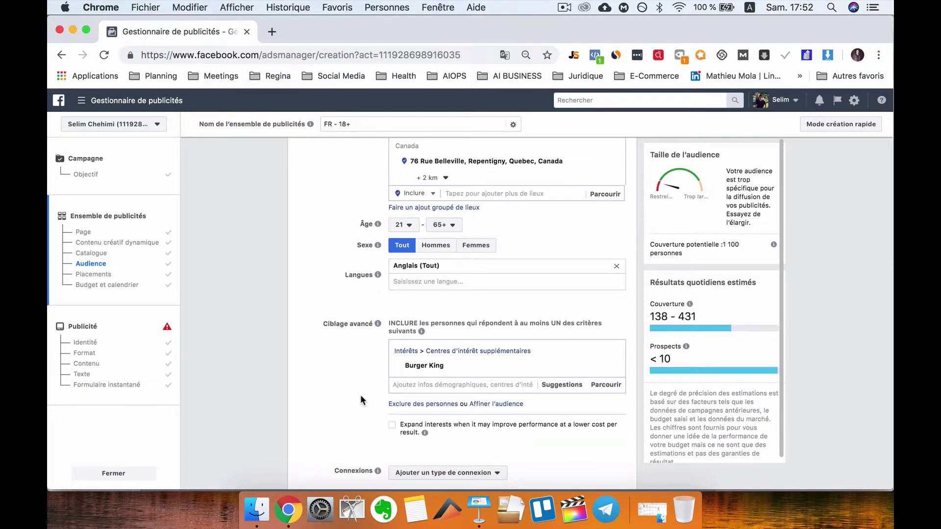
{"action": "scroll", "coordinate": [388, 352], "scroll_direction": "up", "scroll_amount": 3}
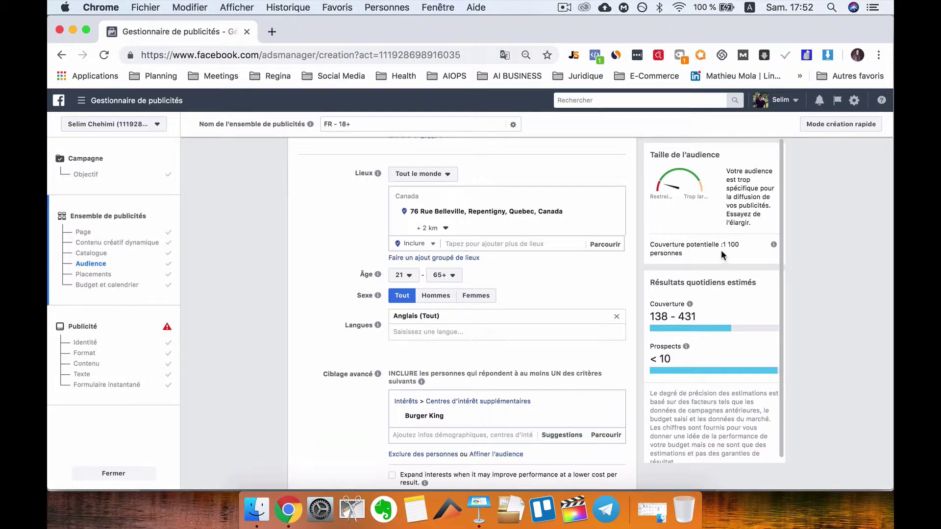
- Widen the location radius to 5 km, raising potential reach to 2 000 people
{"action": "left_click", "coordinate": [446, 229]}
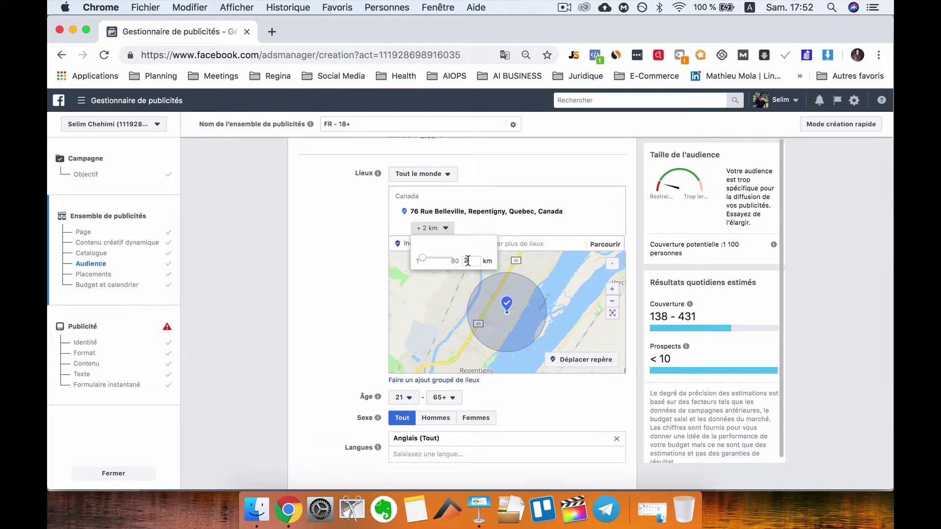
{"action": "type", "text": "5"}
{"action": "key", "text": "Return"}
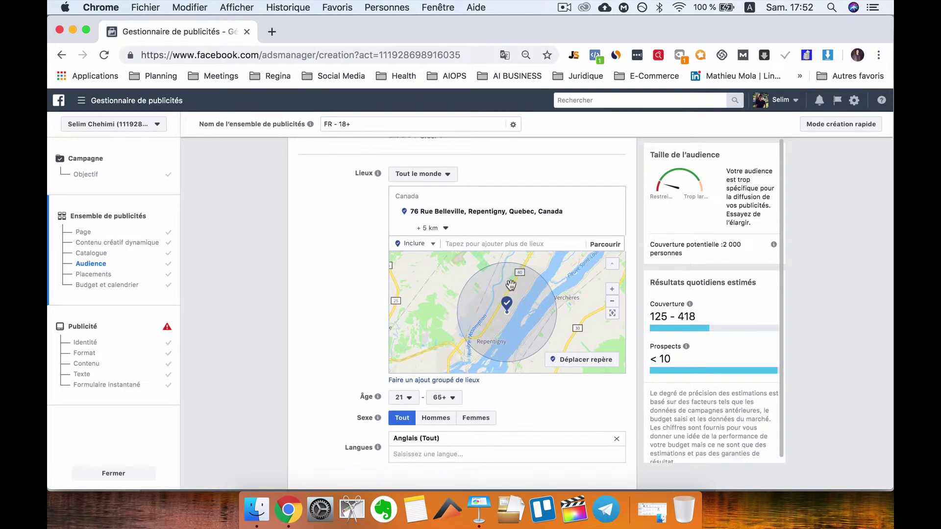
{"action": "scroll", "coordinate": [512, 286], "scroll_direction": "down", "scroll_amount": 2}
{"action": "scroll", "coordinate": [356, 326], "scroll_direction": "down", "scroll_amount": 3}
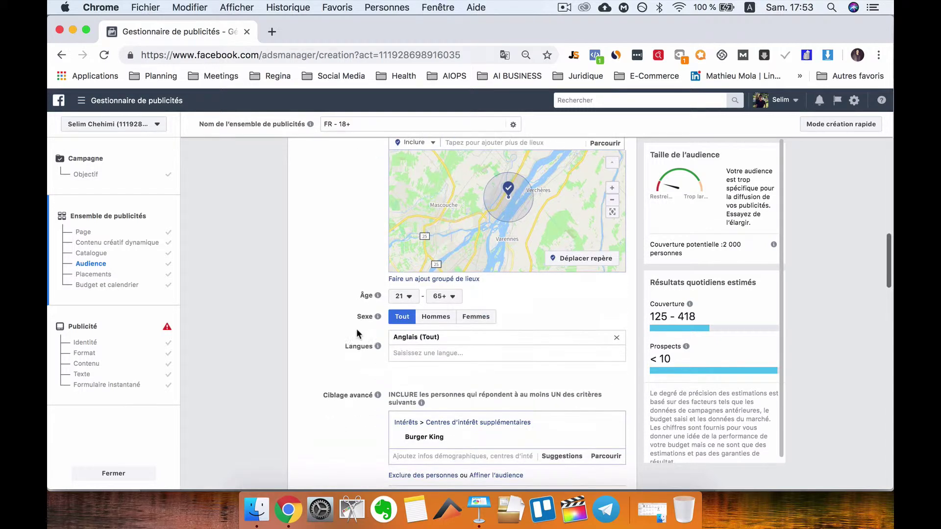
{"action": "scroll", "coordinate": [383, 261], "scroll_direction": "up", "scroll_amount": 2}
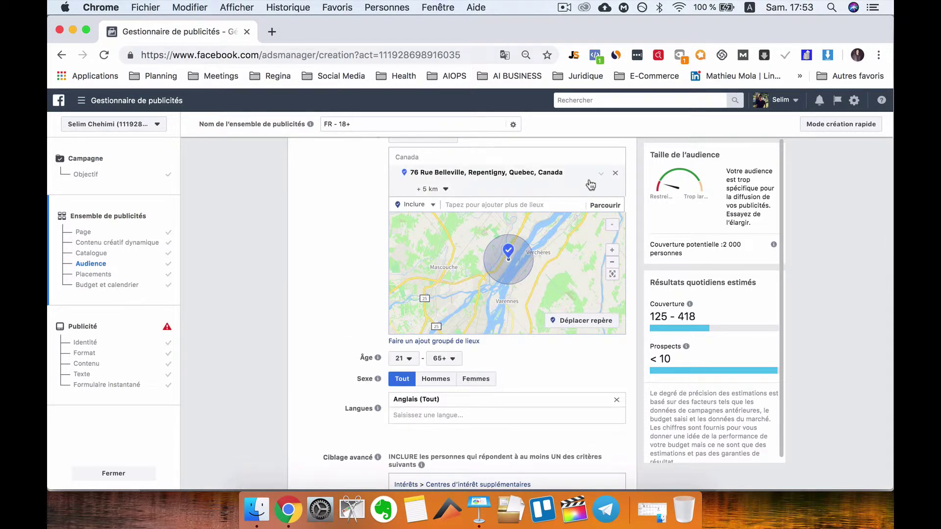
{"action": "scroll", "coordinate": [384, 300], "scroll_direction": "down", "scroll_amount": 5}
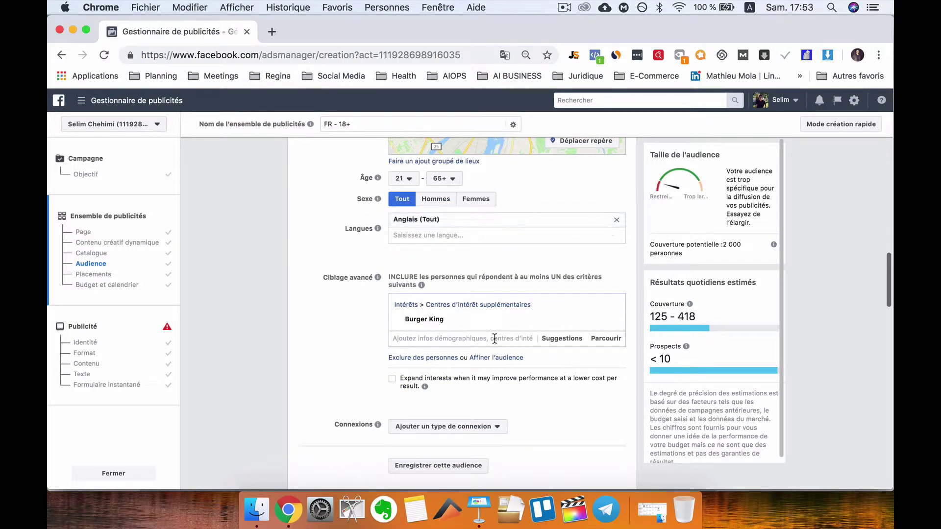
{"action": "scroll", "coordinate": [529, 318], "scroll_direction": "down", "scroll_amount": 1}
- Swap Burger King for McDonald's from the suggested interests, reaching about 5 400 people
{"action": "mouse_move", "coordinate": [480, 282]}
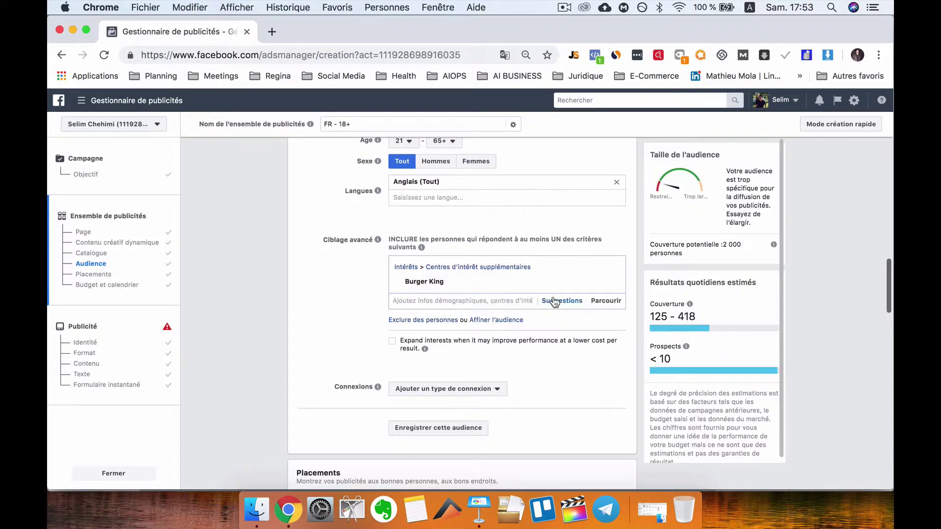
{"action": "mouse_move", "coordinate": [586, 283]}
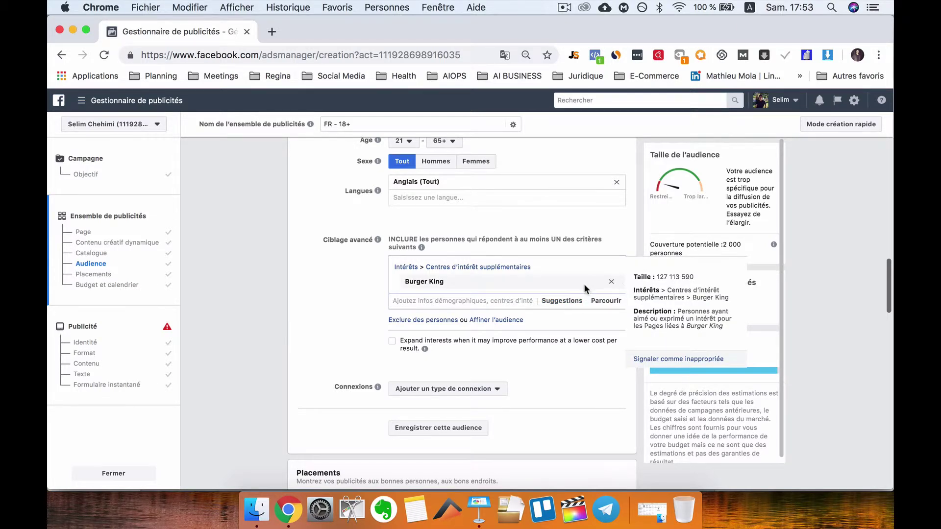
{"action": "left_click", "coordinate": [563, 302]}
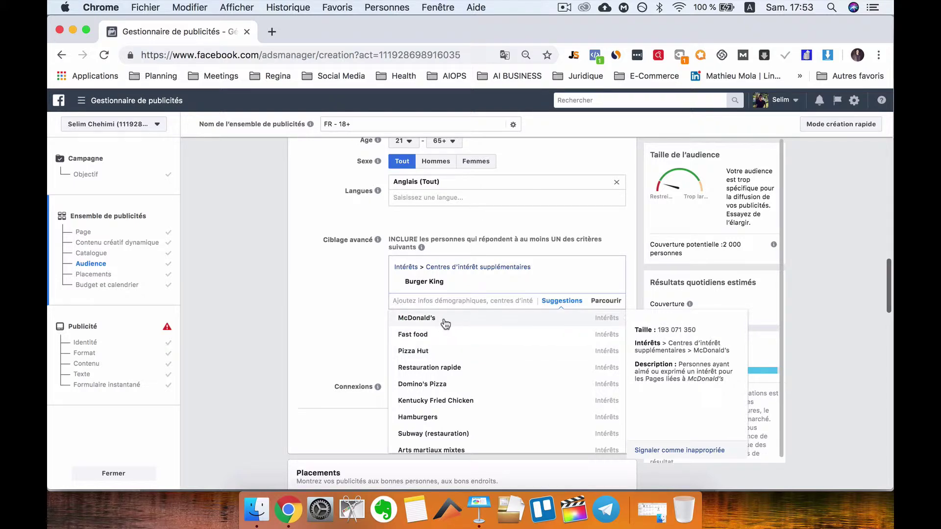
{"action": "left_click", "coordinate": [440, 321]}
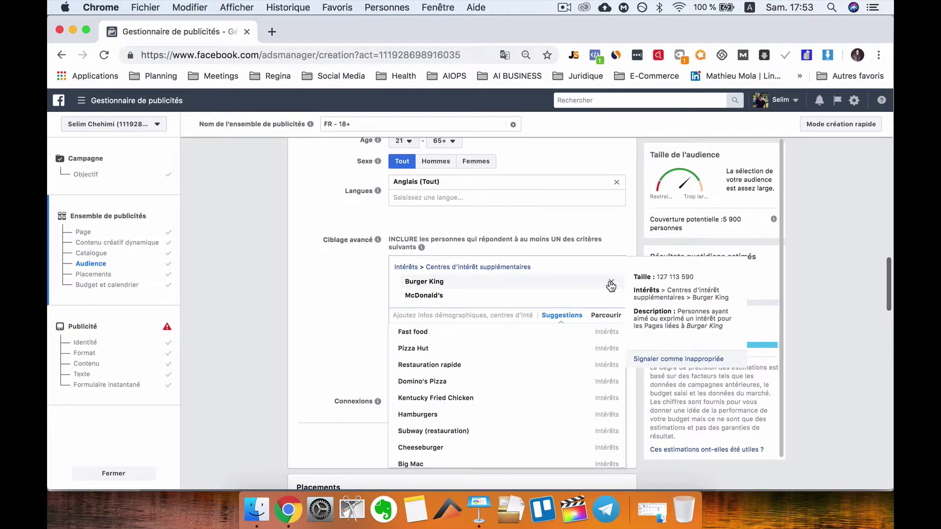
{"action": "left_click", "coordinate": [610, 284]}
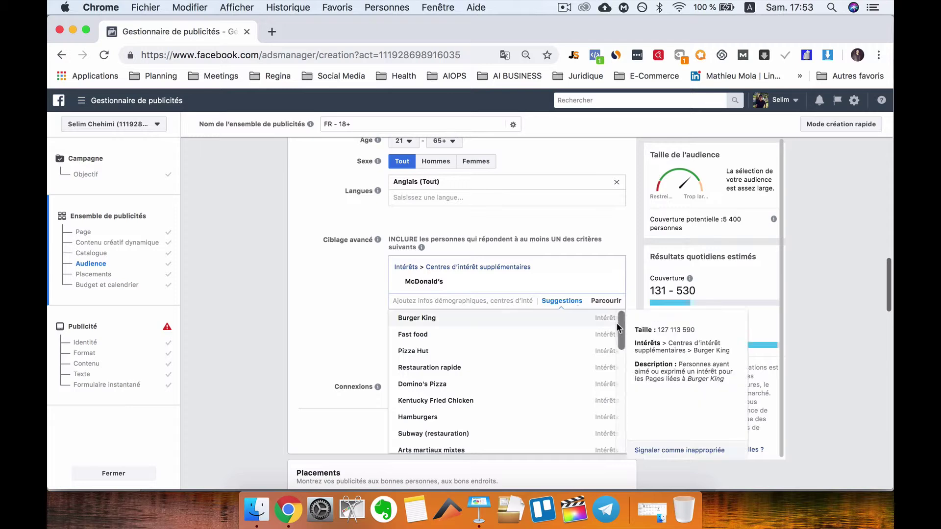
{"action": "scroll", "coordinate": [616, 322], "scroll_direction": "down", "scroll_amount": 1}
{"action": "left_click", "coordinate": [627, 353]}
{"action": "scroll", "coordinate": [627, 353], "scroll_direction": "down", "scroll_amount": 1}
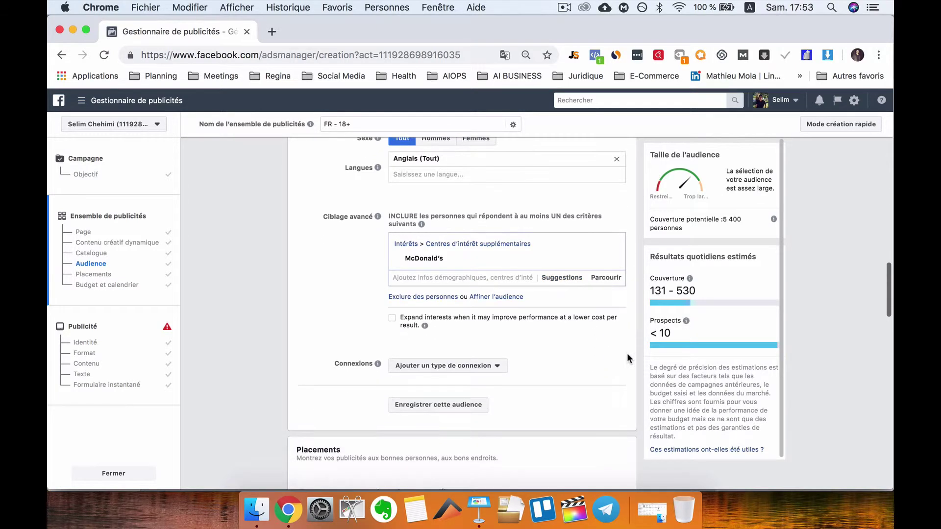
{"action": "left_click", "coordinate": [565, 279]}
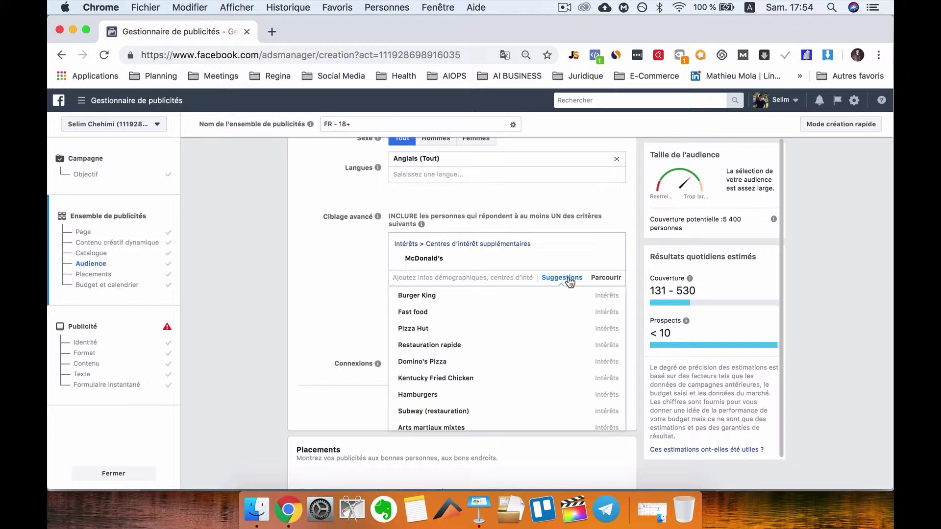
{"action": "left_click", "coordinate": [636, 277]}
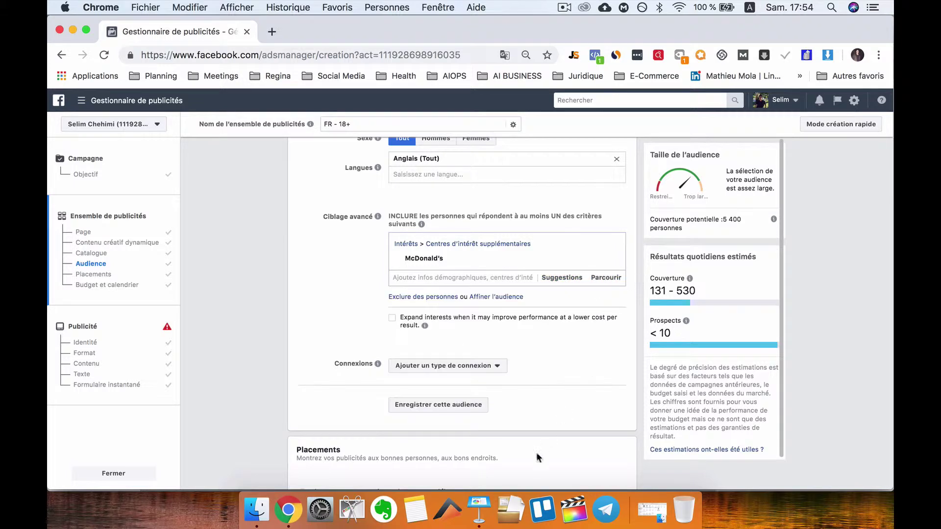
{"action": "left_click", "coordinate": [479, 510]}
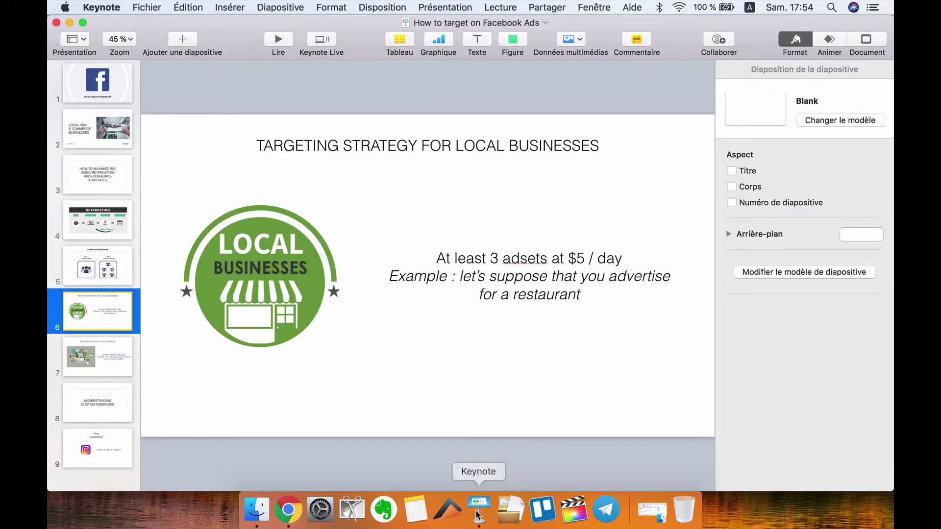
{"action": "left_click", "coordinate": [94, 345]}
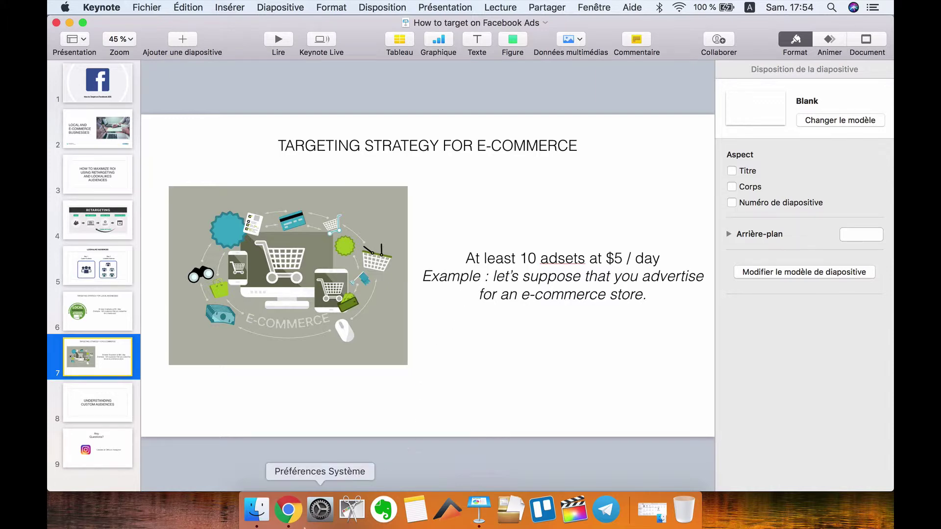
{"action": "left_click", "coordinate": [289, 522]}
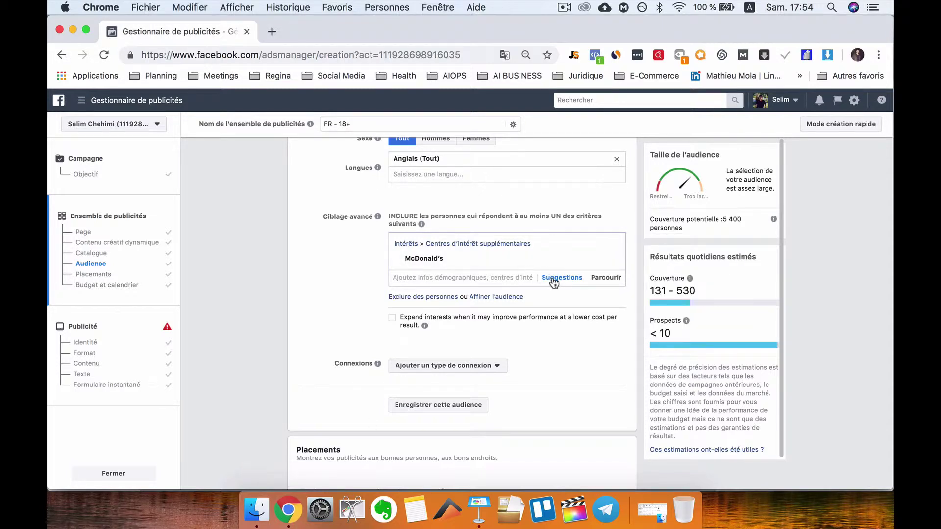
- Try Fast food and Pizza Hut as suggested interests, removing McDonald's and then both of them
{"action": "left_click", "coordinate": [554, 283]}
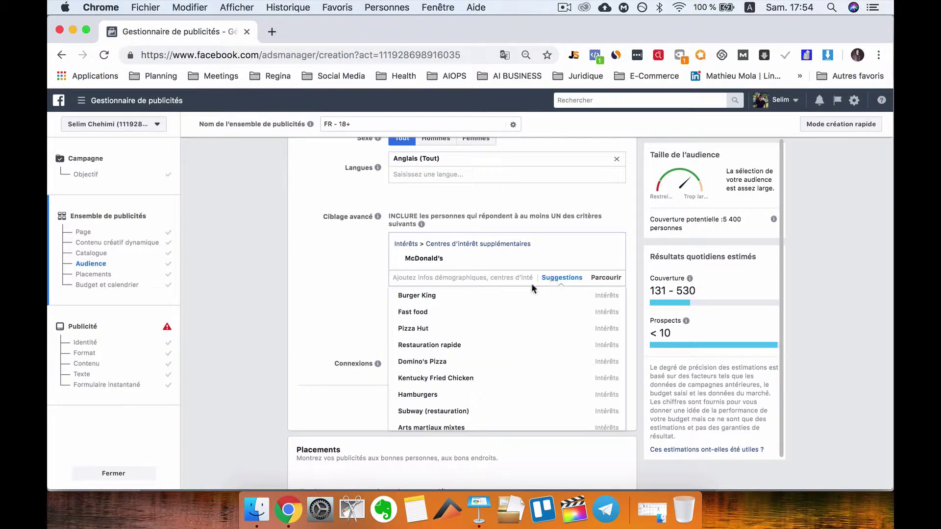
{"action": "left_click", "coordinate": [430, 312]}
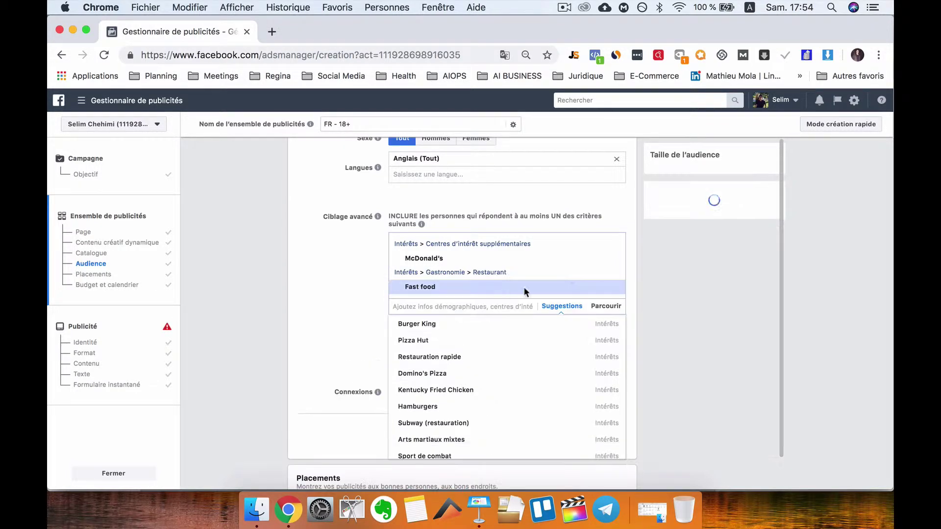
{"action": "left_click", "coordinate": [611, 258]}
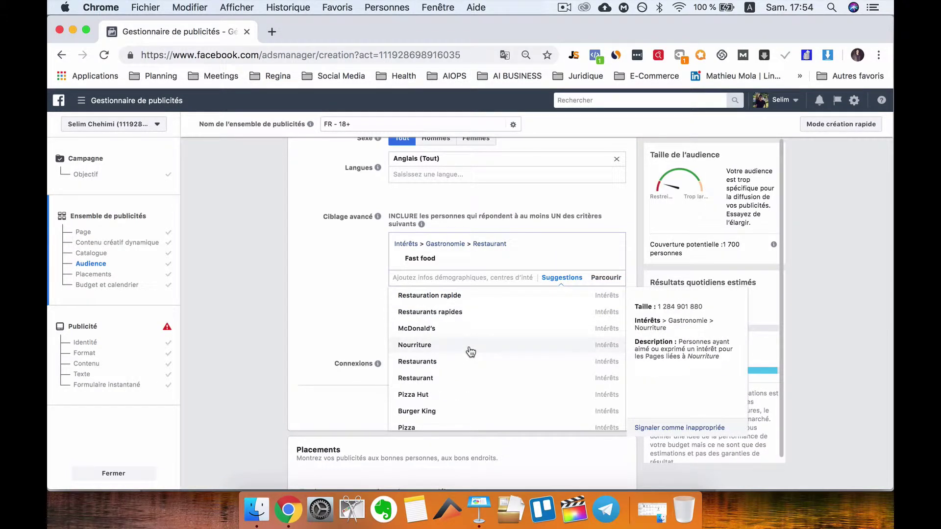
{"action": "scroll", "coordinate": [449, 384], "scroll_direction": "down", "scroll_amount": 1}
{"action": "left_click", "coordinate": [448, 381]}
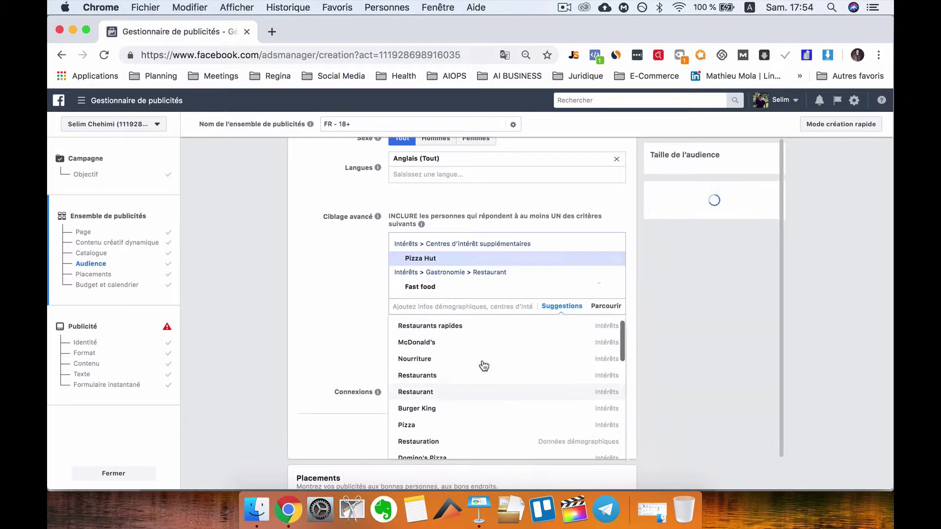
{"action": "left_click", "coordinate": [610, 288]}
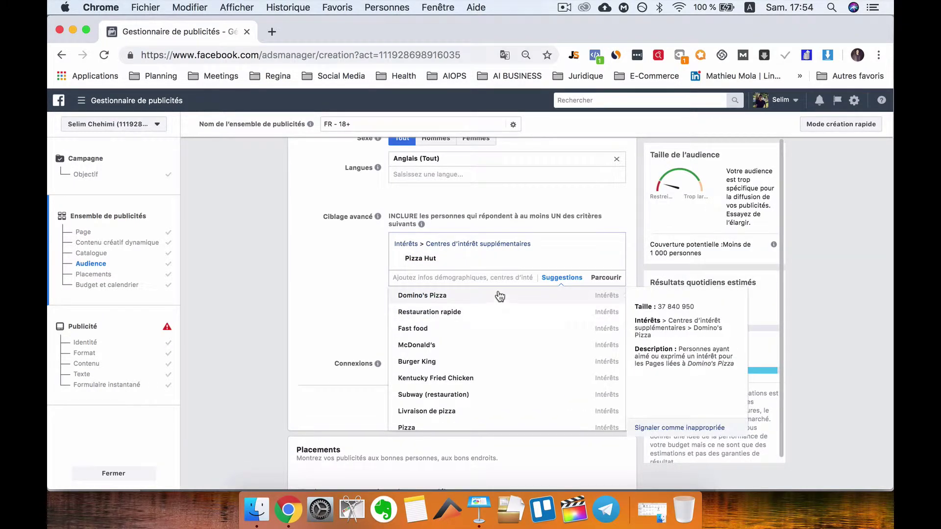
{"action": "left_click", "coordinate": [611, 259]}
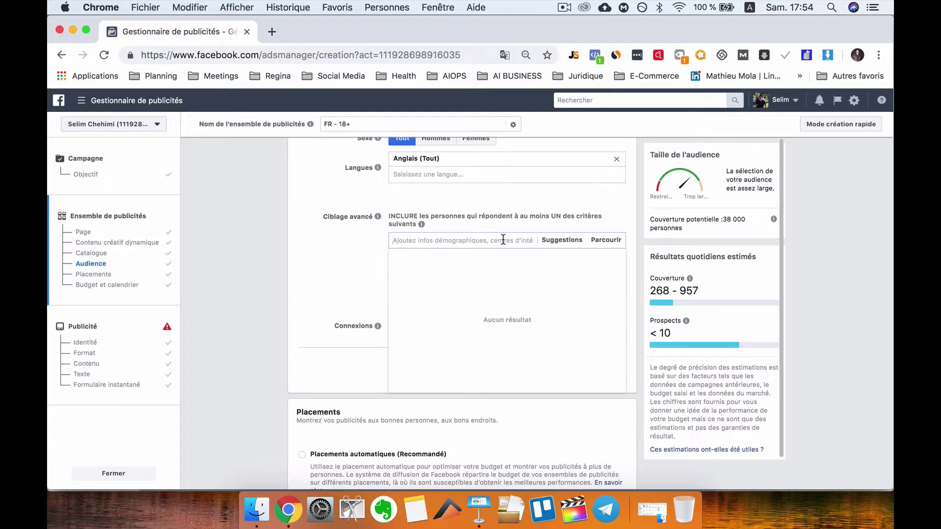
- Search 'baby' and keep Nouveaux parents (0-12 mois) as the only interest, dropping Baby Boy
{"action": "type", "text": "baby"}
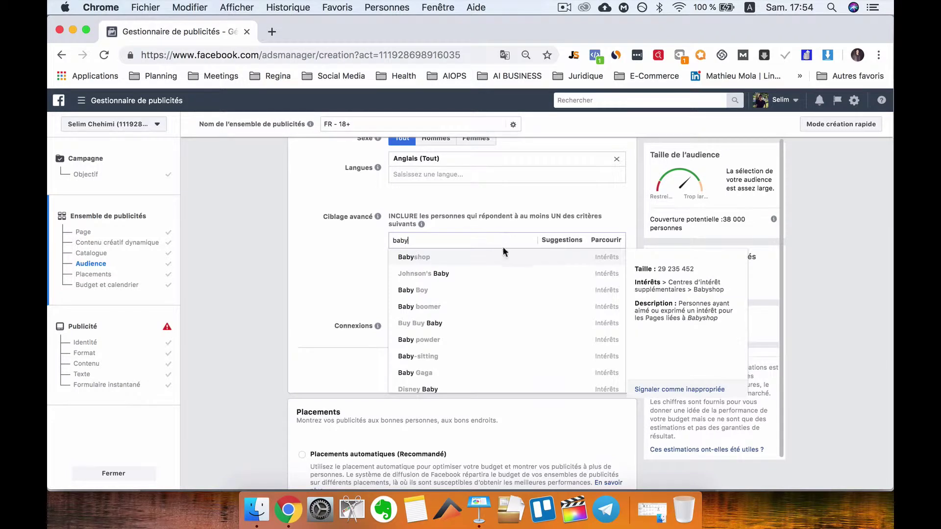
{"action": "left_click", "coordinate": [444, 291]}
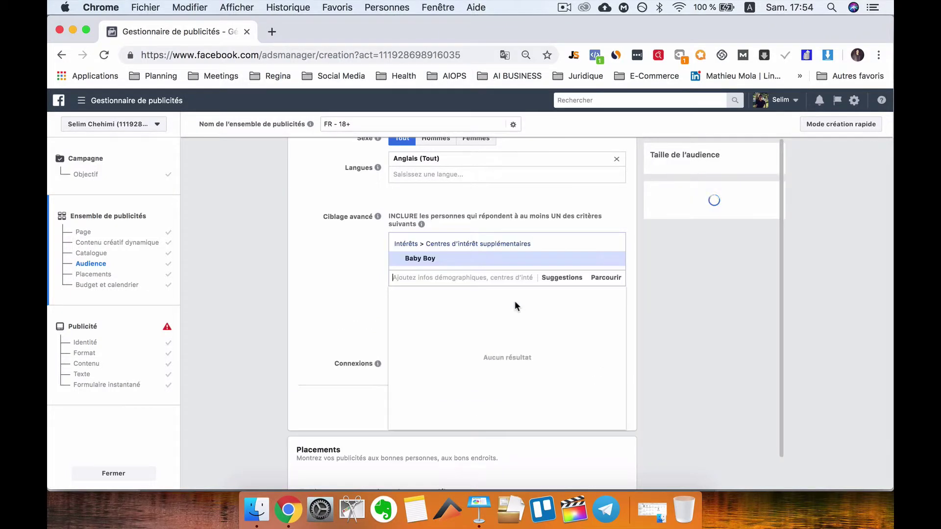
{"action": "left_click", "coordinate": [564, 277]}
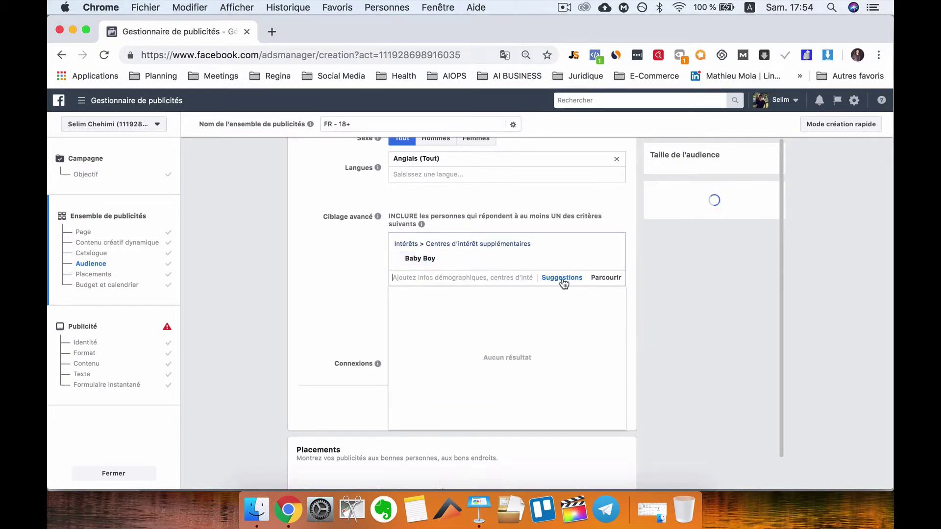
{"action": "mouse_move", "coordinate": [448, 300]}
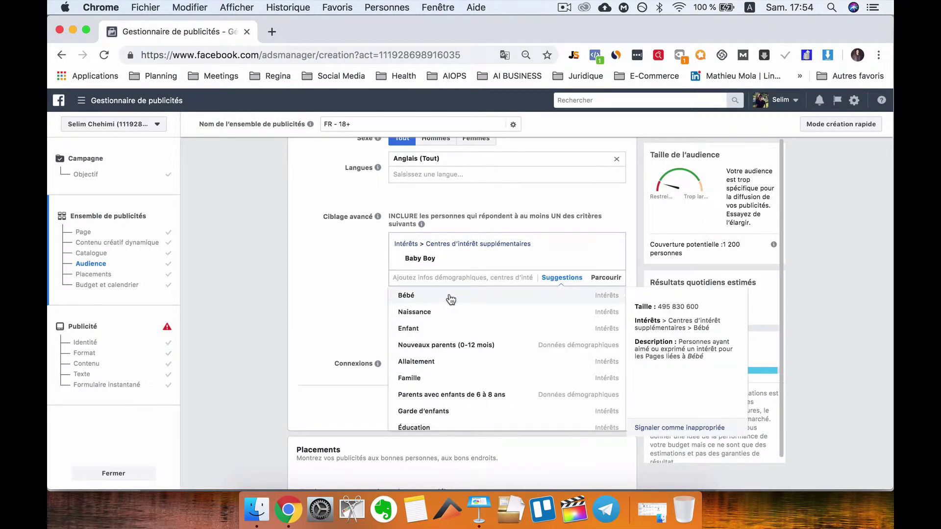
{"action": "left_click", "coordinate": [480, 346]}
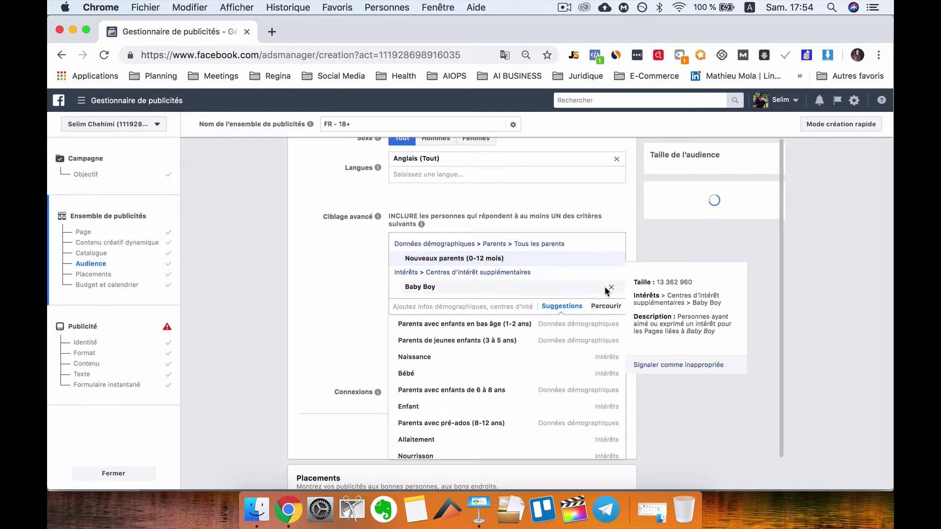
{"action": "left_click", "coordinate": [611, 288]}
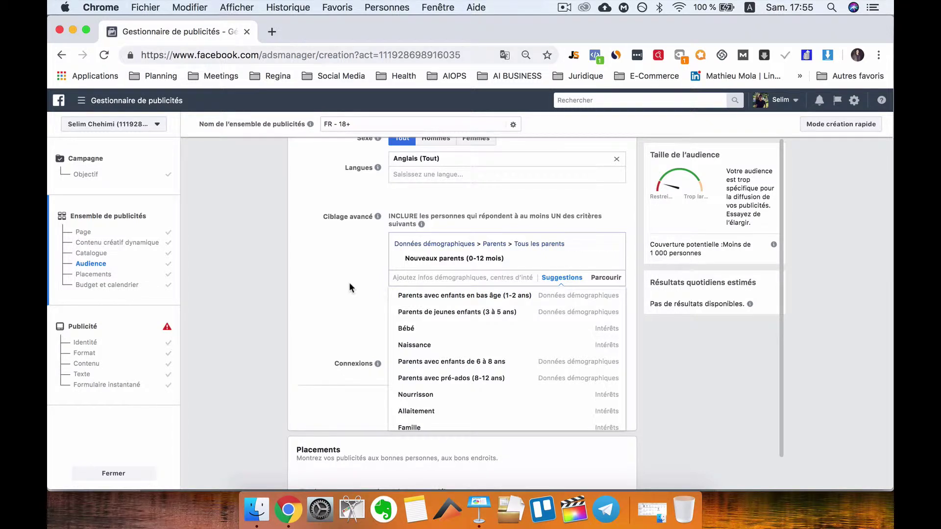
{"action": "mouse_move", "coordinate": [526, 264]}
{"action": "left_click", "coordinate": [478, 509]}
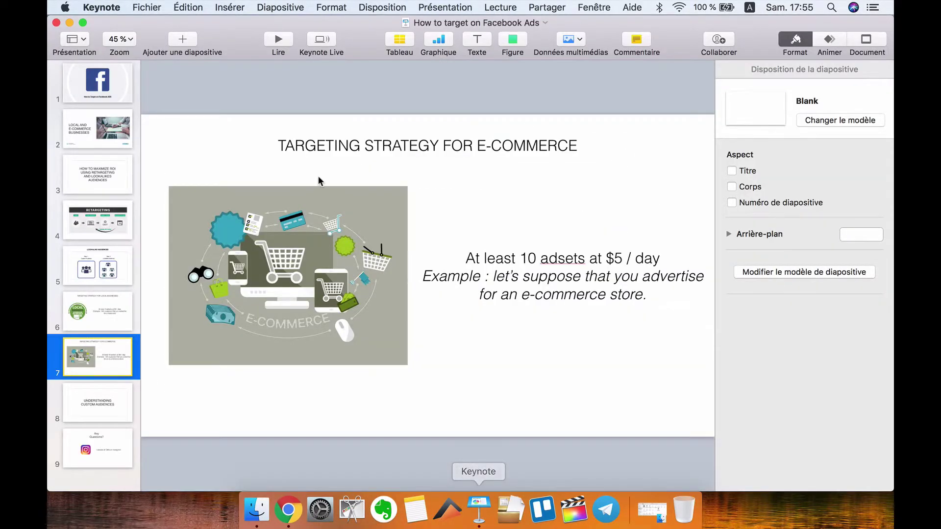
{"action": "left_click", "coordinate": [112, 416]}
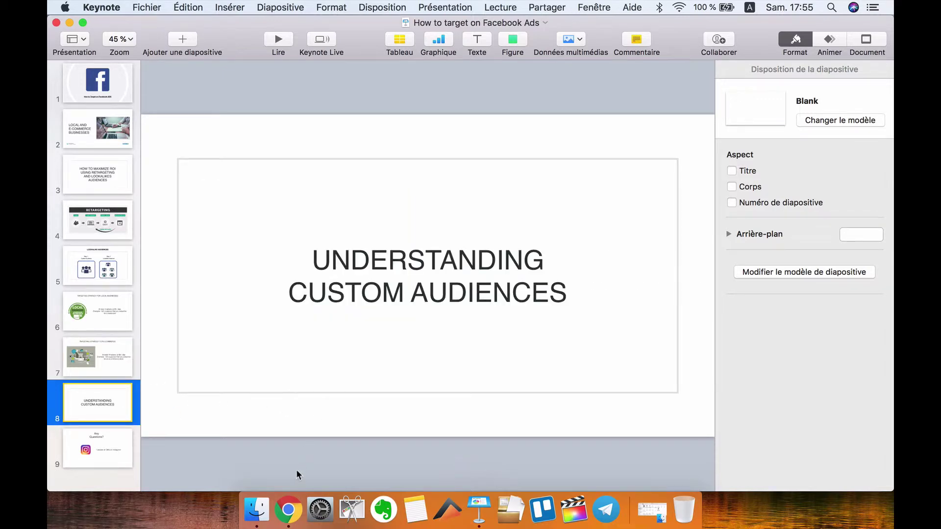
{"action": "left_click", "coordinate": [290, 510]}
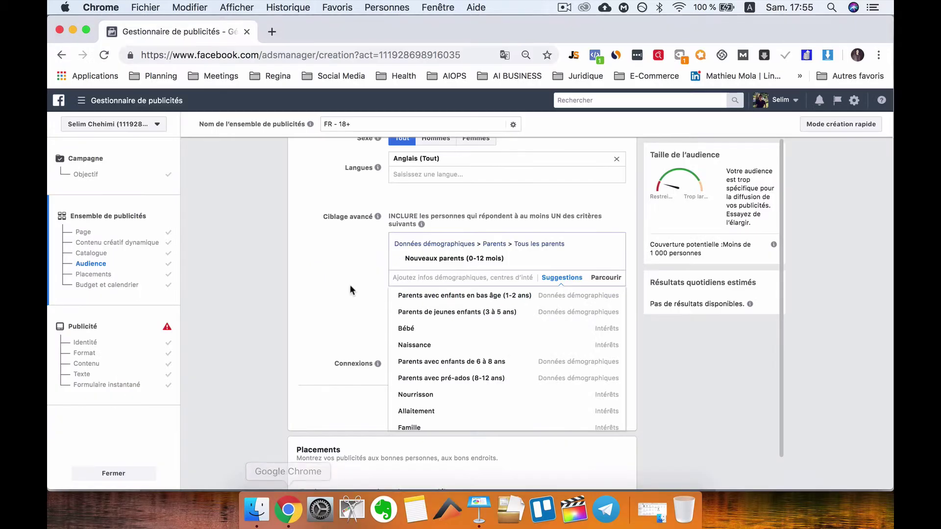
- Go to Audiences from the Ads Manager menu, leaving the ad set unsaved
{"action": "left_click", "coordinate": [153, 100]}
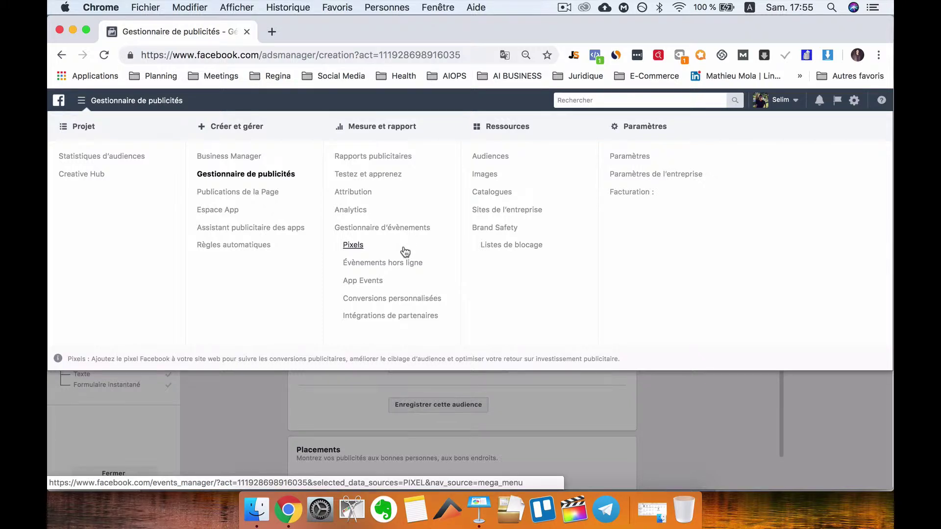
{"action": "left_click", "coordinate": [494, 161]}
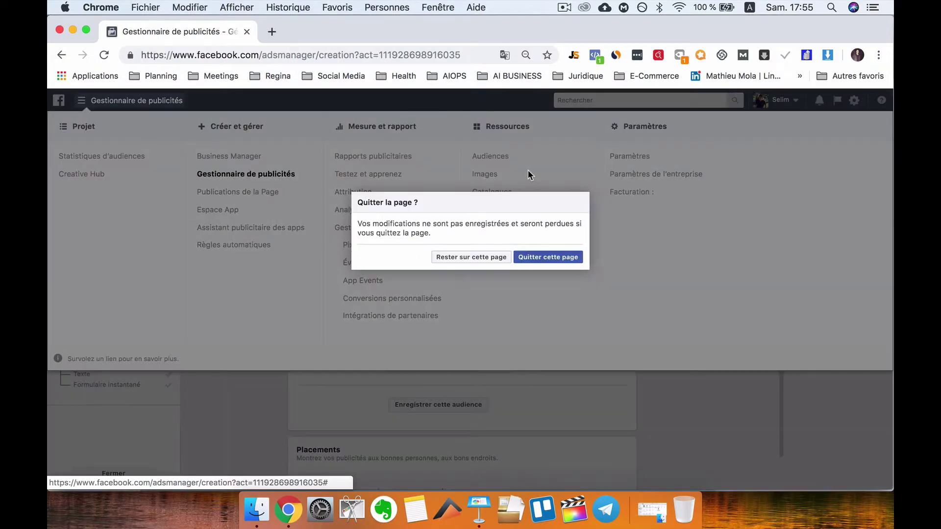
{"action": "left_click", "coordinate": [557, 256]}
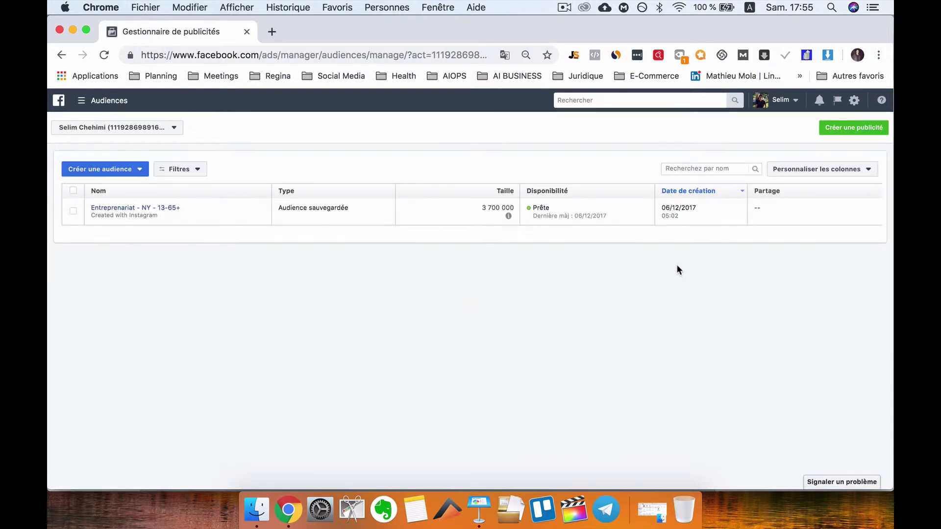
{"action": "left_click", "coordinate": [131, 172]}
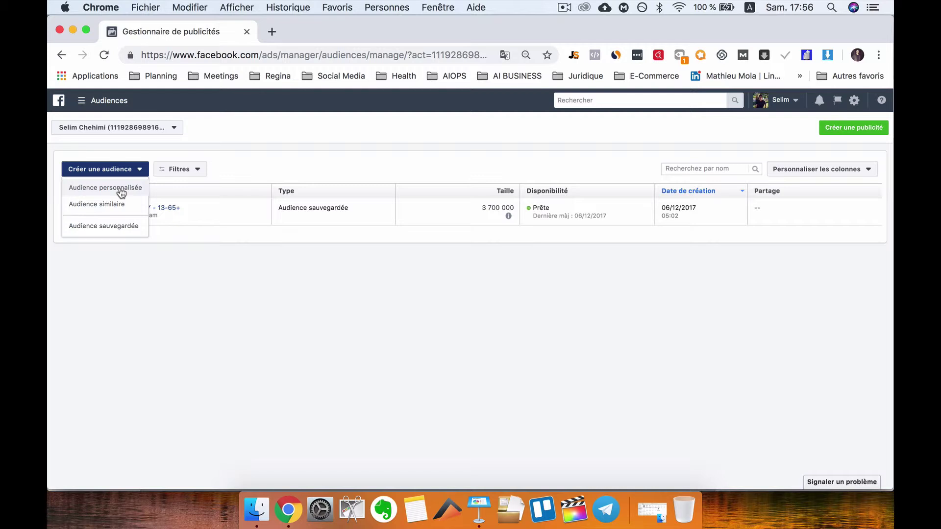
{"action": "left_click", "coordinate": [124, 191]}
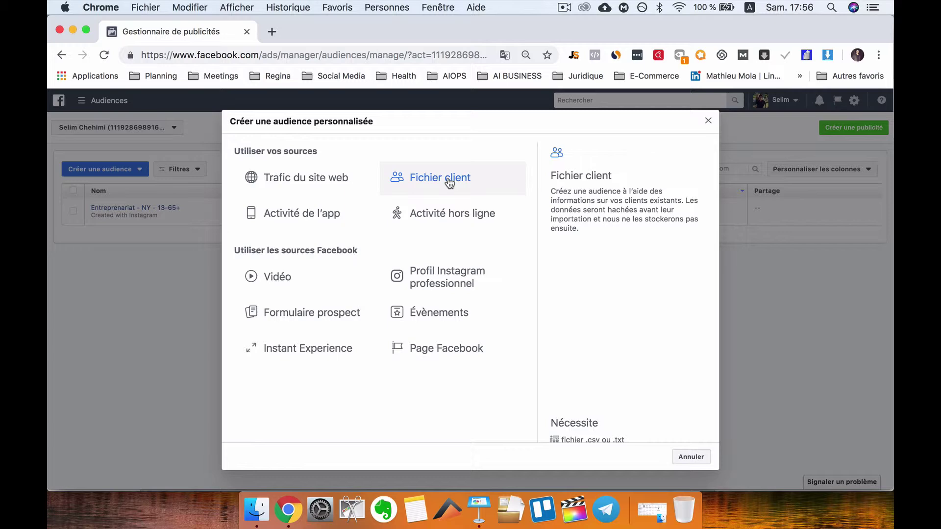
{"action": "left_click", "coordinate": [450, 182]}
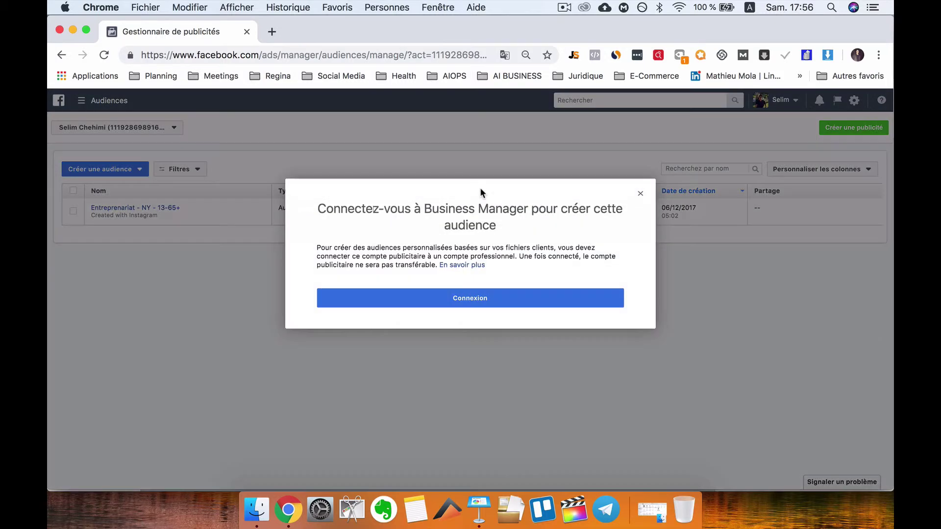
{"action": "left_click", "coordinate": [640, 193]}
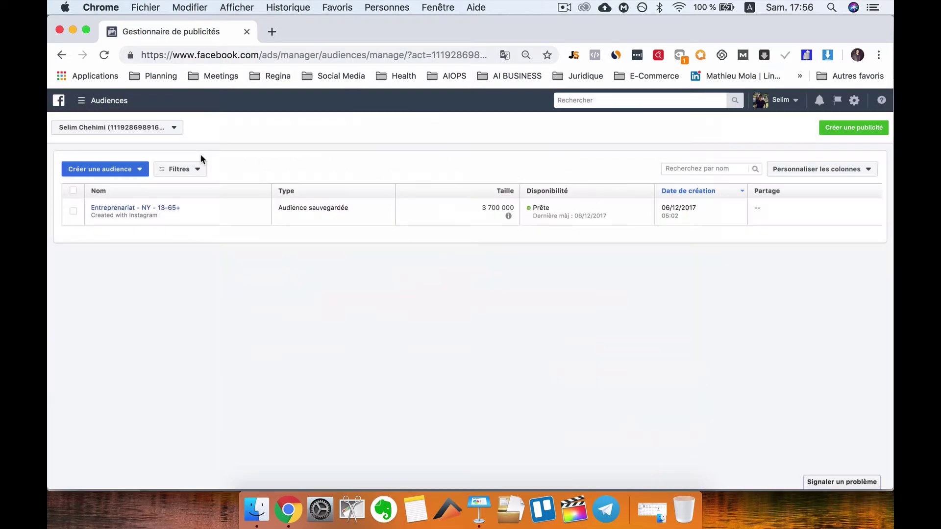
{"action": "left_click", "coordinate": [123, 171]}
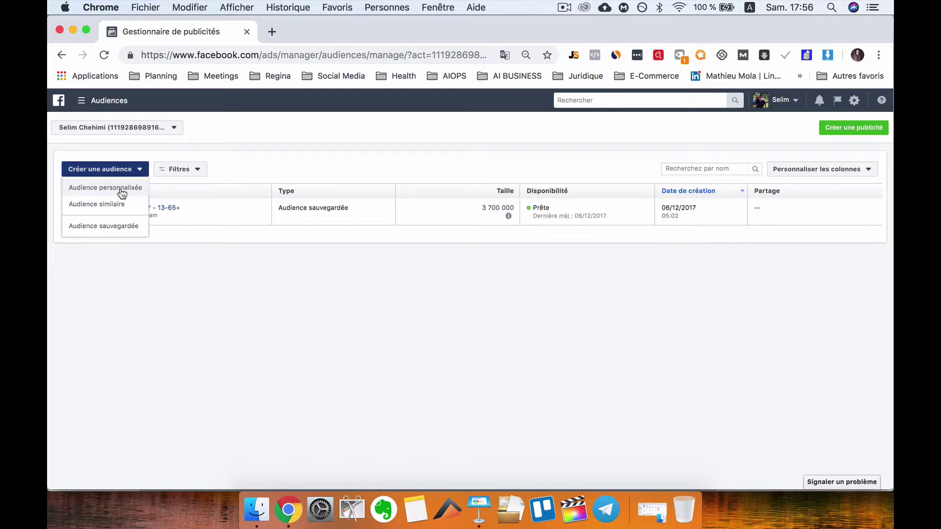
{"action": "left_click", "coordinate": [123, 191]}
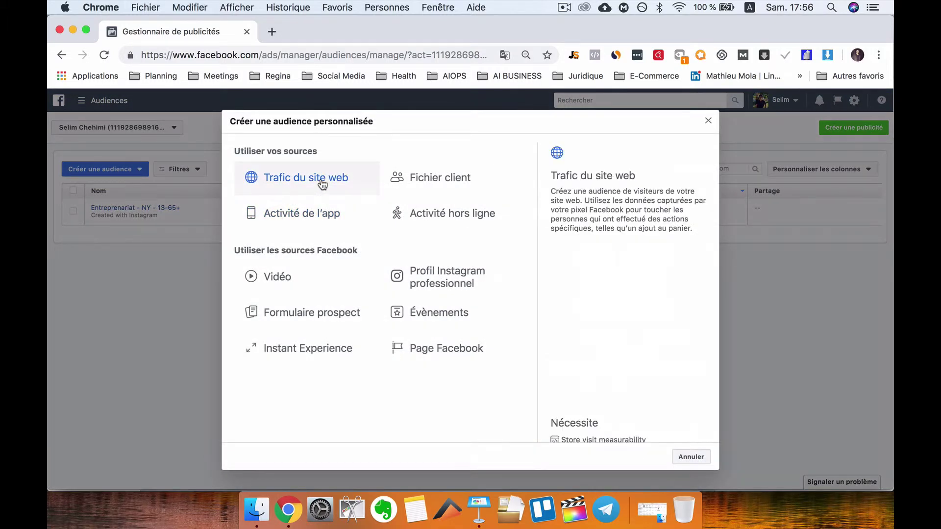
{"action": "left_click", "coordinate": [338, 182]}
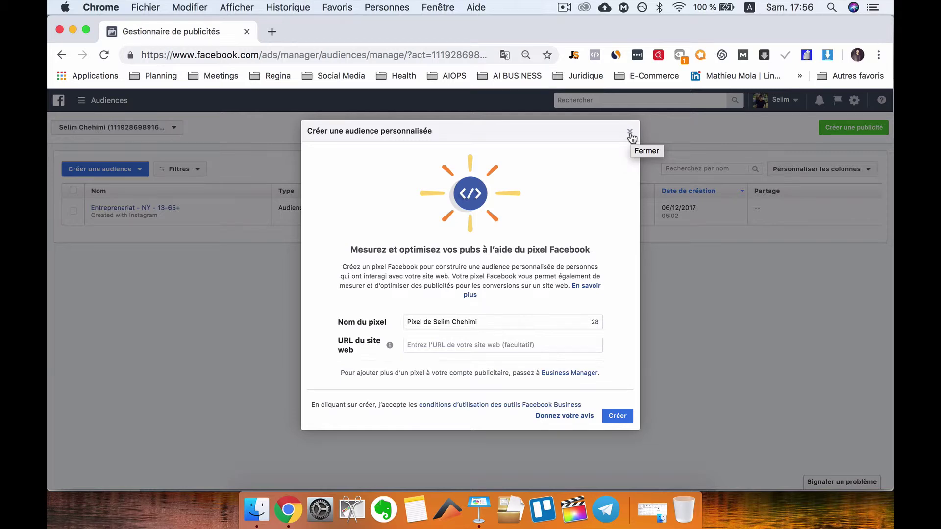
{"action": "left_click", "coordinate": [630, 132]}
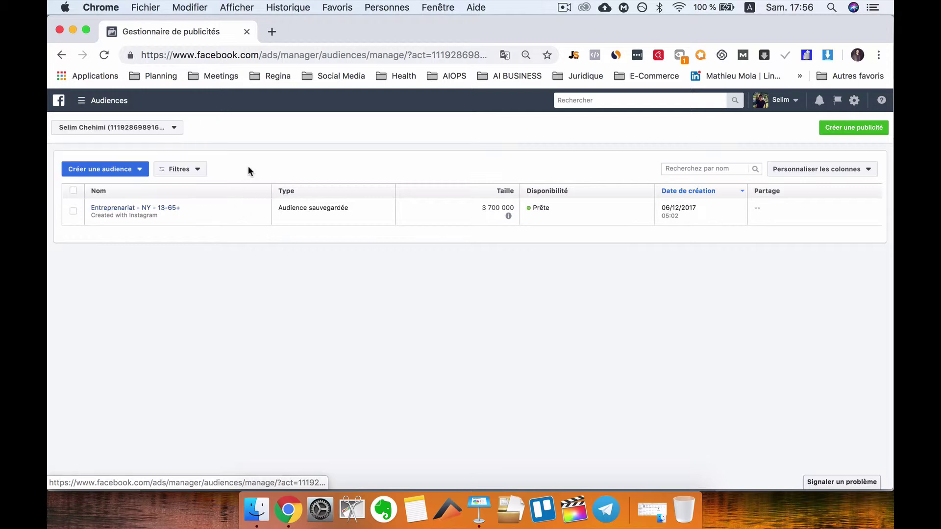
- Start a lookalike audience using the first product catalog as its source
{"action": "left_click", "coordinate": [126, 170]}
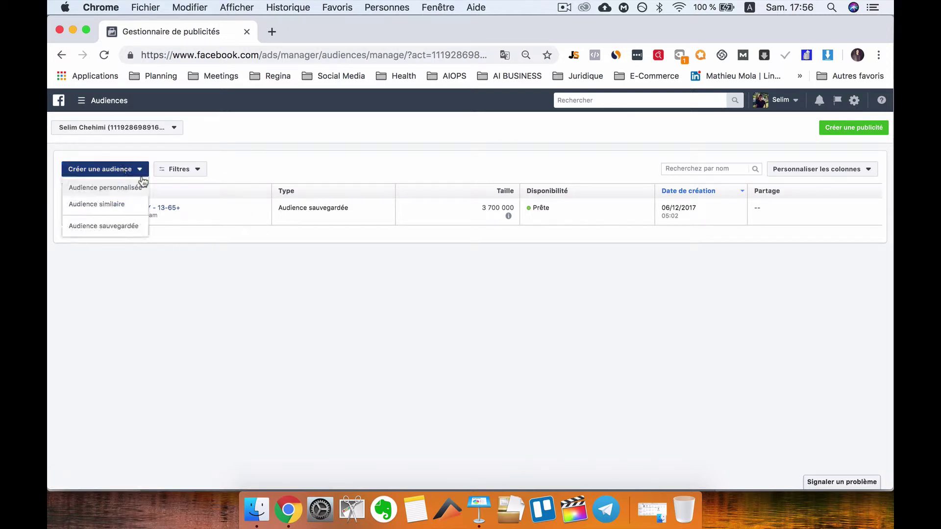
{"action": "left_click", "coordinate": [125, 205]}
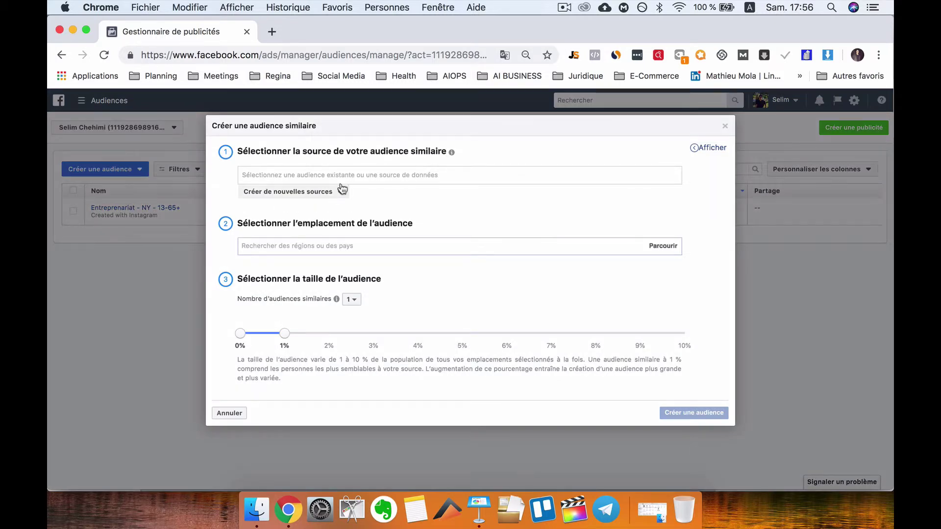
{"action": "left_click", "coordinate": [366, 175]}
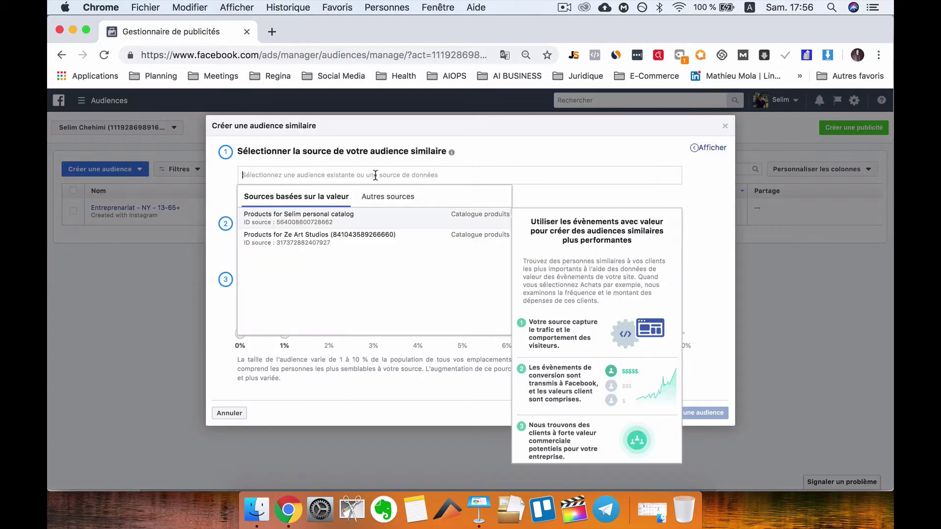
{"action": "left_click", "coordinate": [489, 156]}
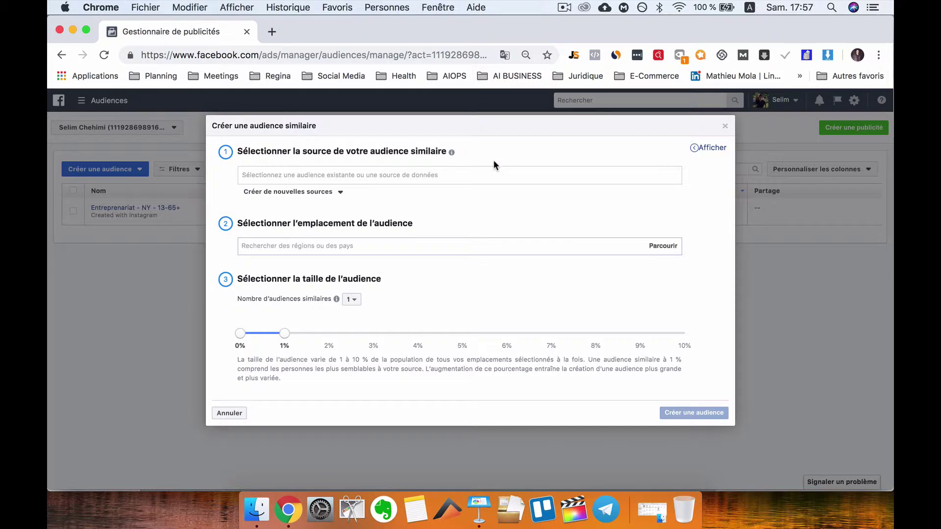
{"action": "left_click", "coordinate": [400, 175]}
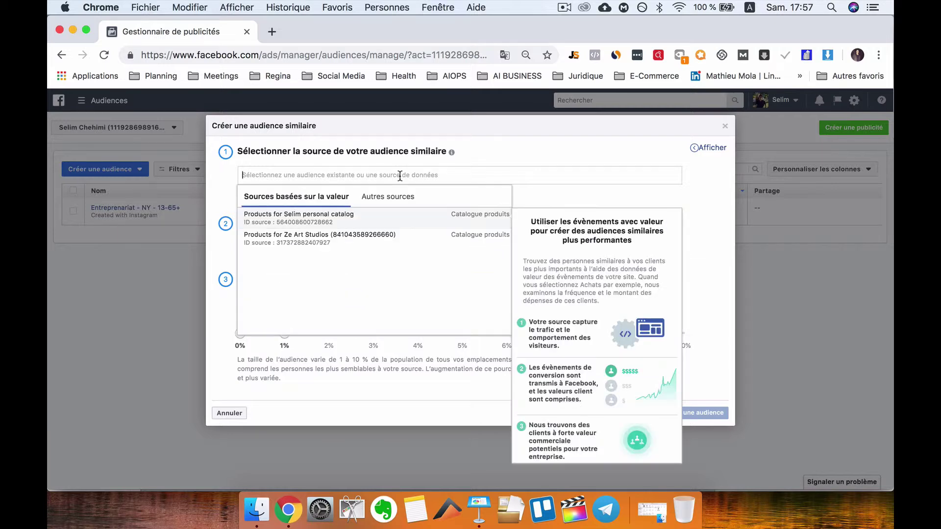
{"action": "left_click", "coordinate": [374, 218]}
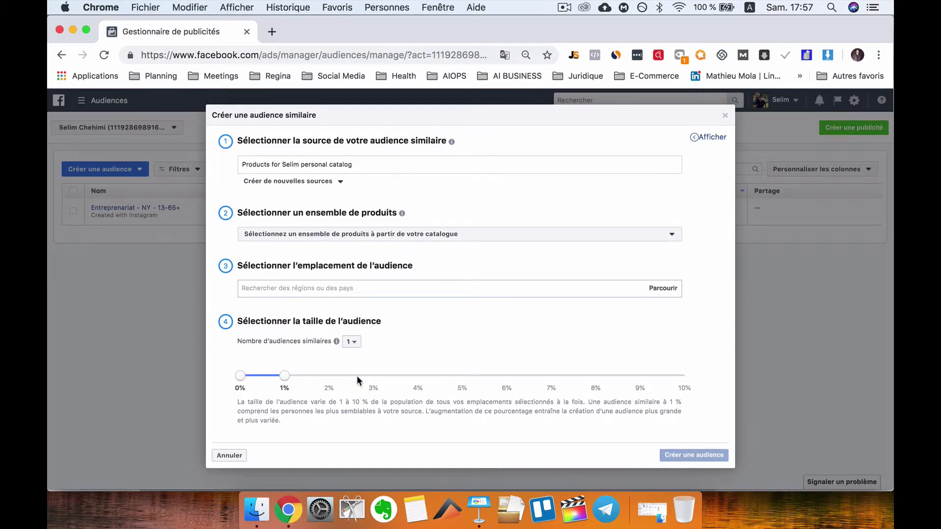
- Set the lookalike audience location to Canada
{"action": "left_click", "coordinate": [363, 289]}
{"action": "type", "text": "Uni"}
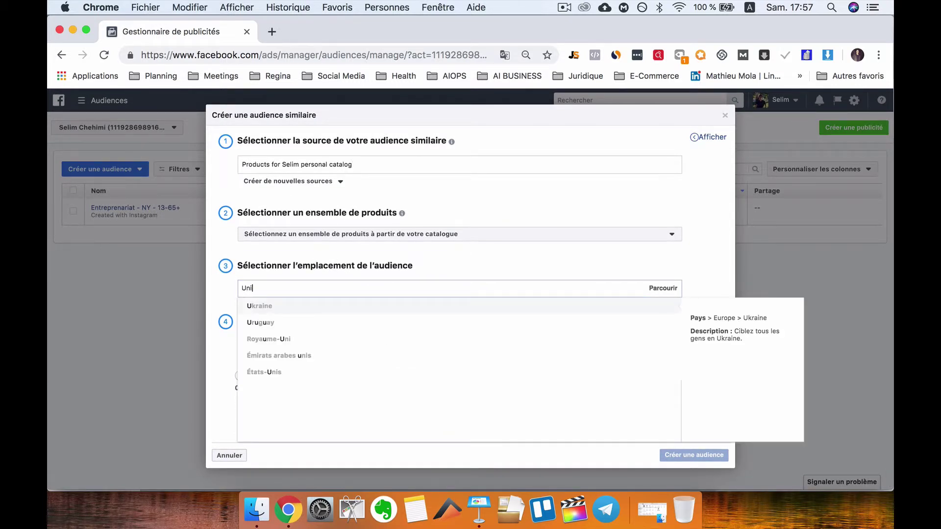
{"action": "type", "text": "ted"}
{"action": "key", "text": "BackSpace"}
{"action": "key", "text": "BackSpace"}
{"action": "key", "text": "BackSpace"}
{"action": "key", "text": "BackSpace"}
{"action": "key", "text": "BackSpace"}
{"action": "key", "text": "BackSpace"}
{"action": "key", "text": "BackSpace"}
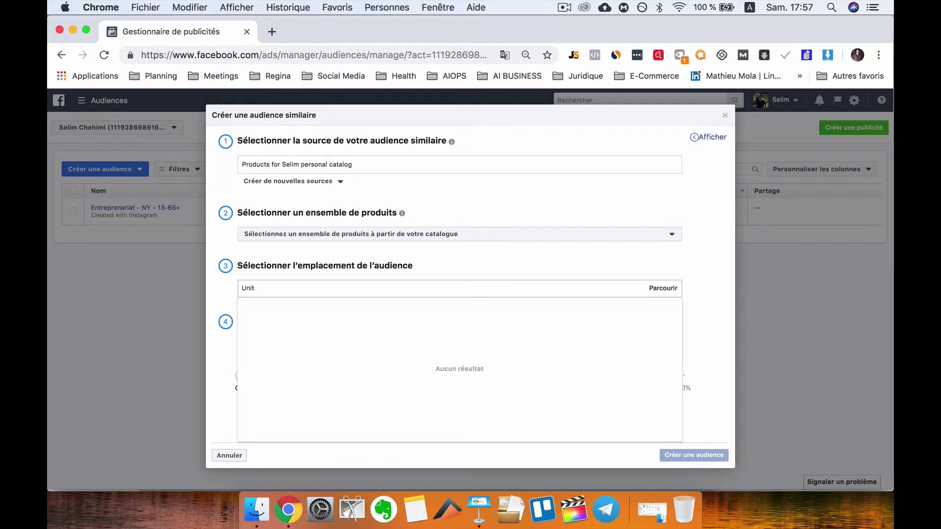
{"action": "type", "text": "Co"}
{"action": "key", "text": "BackSpace"}
{"action": "type", "text": "anad"}
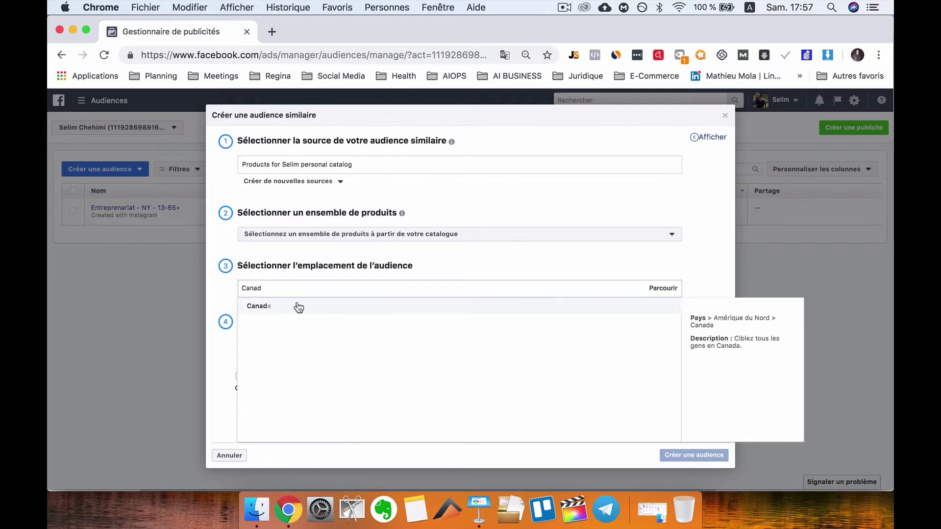
{"action": "left_click", "coordinate": [296, 307]}
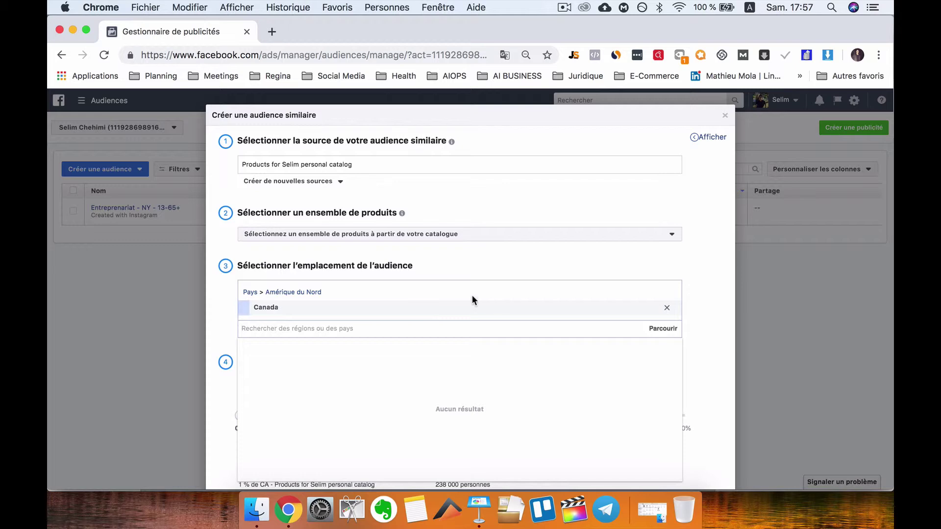
- Compare lookalike sizes between 1% and 4%, settling on 2% (about 476 000 people)
{"action": "left_click", "coordinate": [471, 270]}
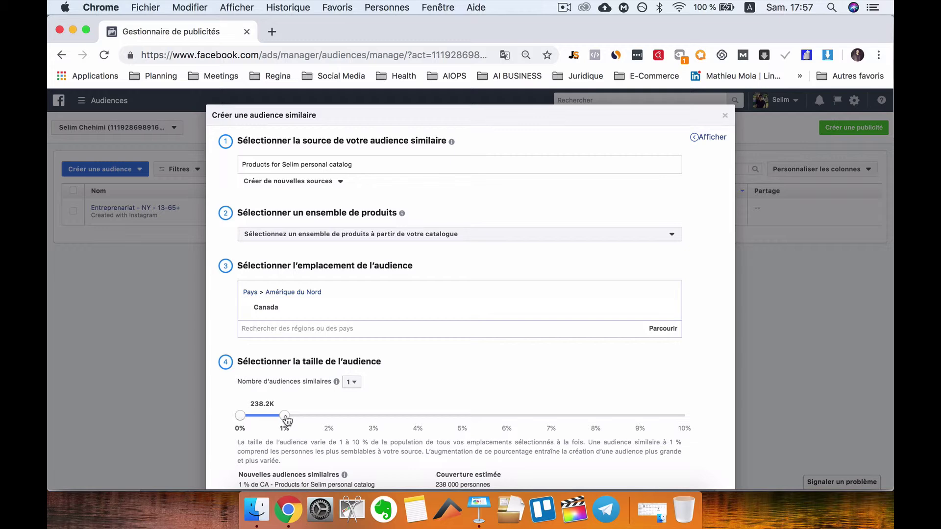
{"action": "left_click_drag", "start_coordinate": [287, 420], "coordinate": [329, 418]}
{"action": "left_click_drag", "start_coordinate": [334, 420], "coordinate": [420, 419]}
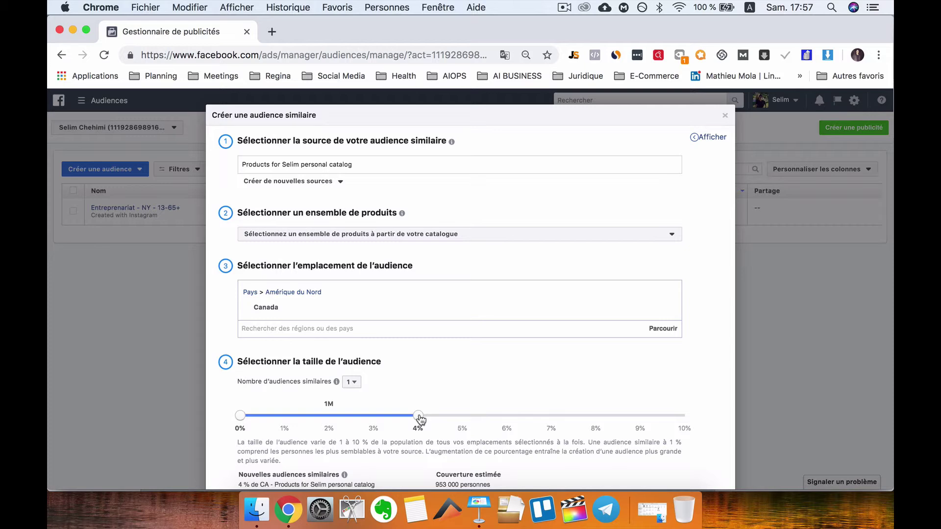
{"action": "left_click_drag", "start_coordinate": [420, 420], "coordinate": [284, 418]}
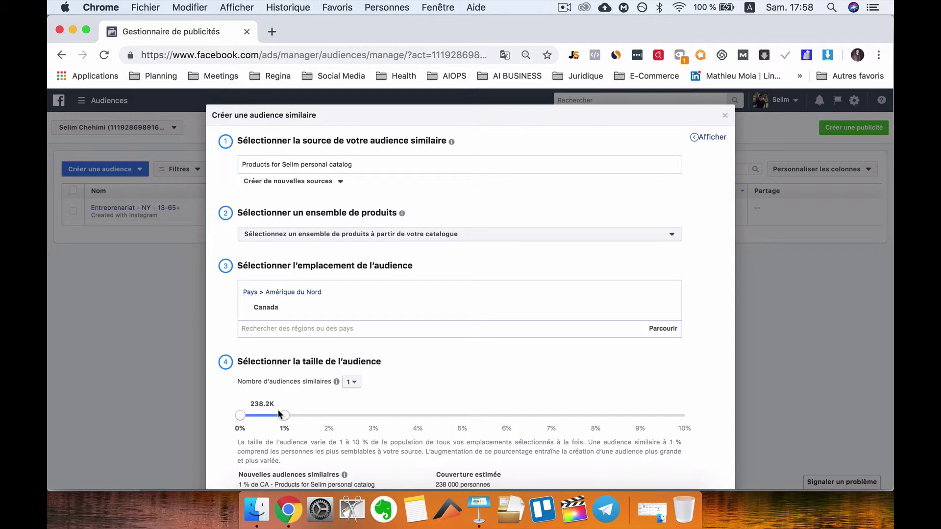
{"action": "left_click_drag", "start_coordinate": [285, 416], "coordinate": [321, 416]}
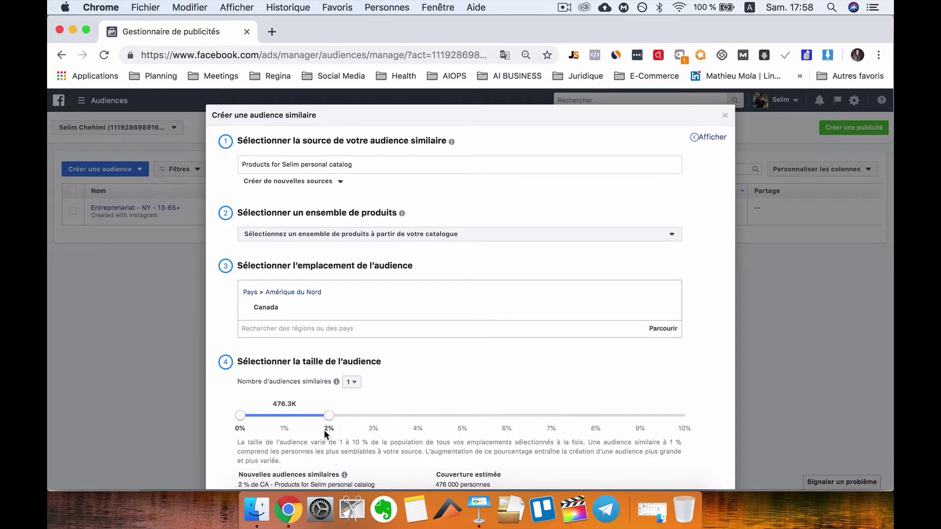
{"action": "scroll", "coordinate": [326, 431], "scroll_direction": "down", "scroll_amount": 3}
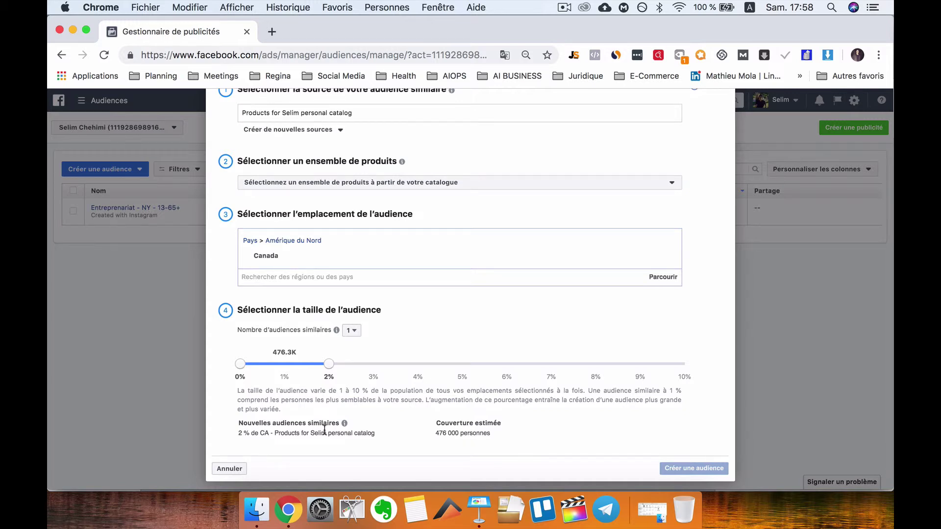
{"action": "scroll", "coordinate": [345, 340], "scroll_direction": "up", "scroll_amount": 3}
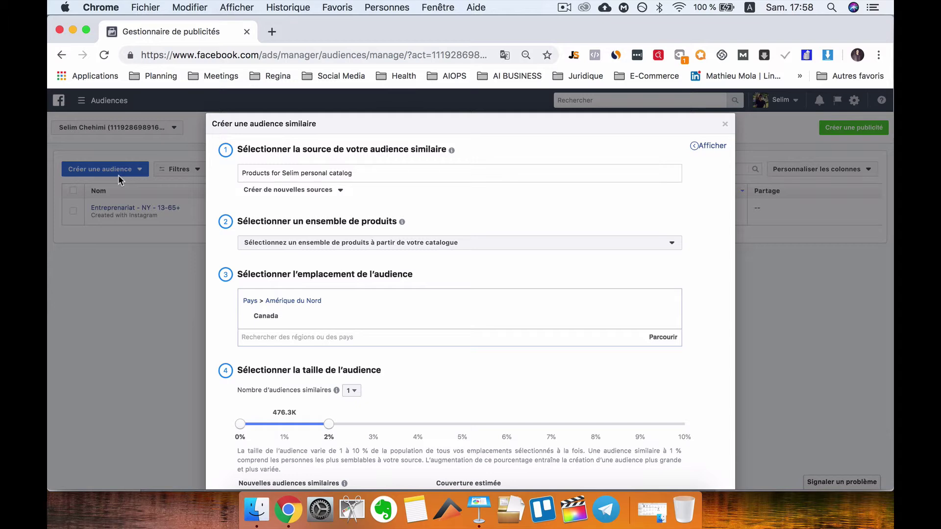
- Close the lookalike dialog and resume the unfinished ad via Créer une publicité
{"action": "left_click", "coordinate": [724, 124]}
{"action": "mouse_move", "coordinate": [145, 213]}
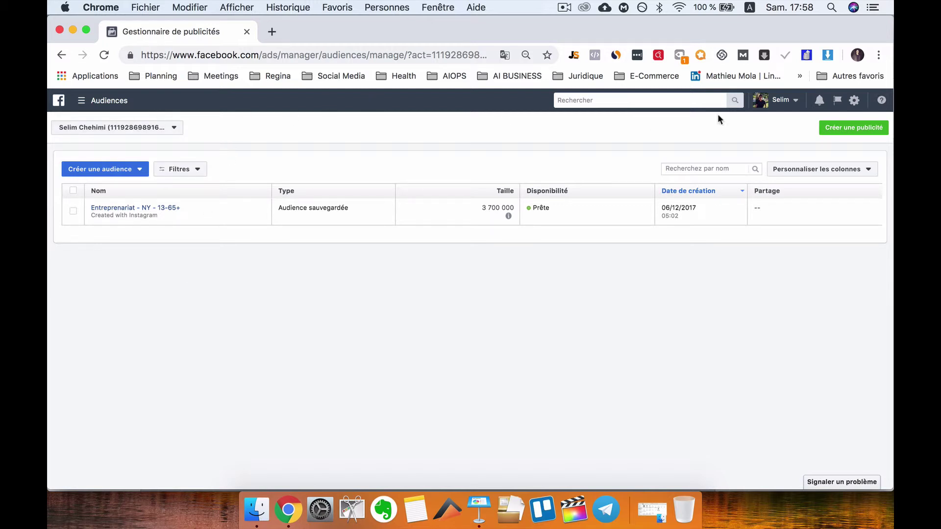
{"action": "left_click", "coordinate": [854, 127]}
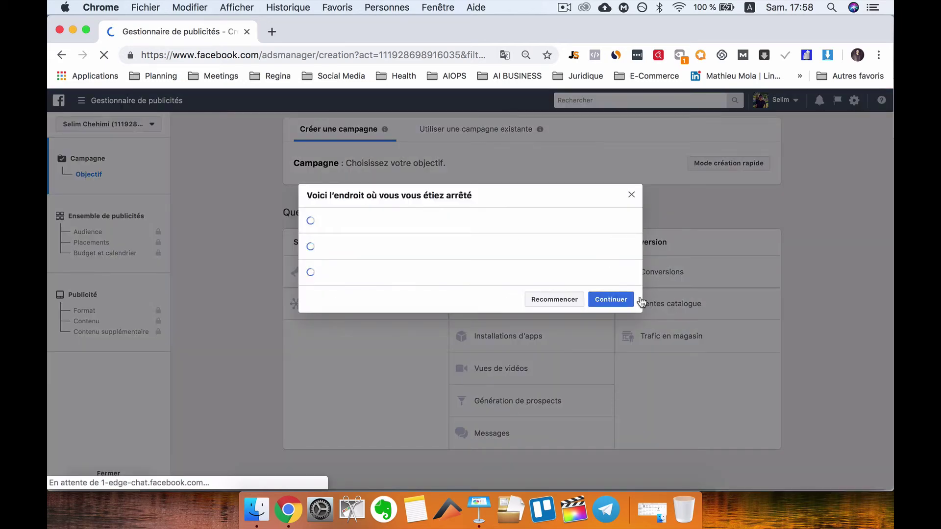
{"action": "left_click", "coordinate": [639, 298]}
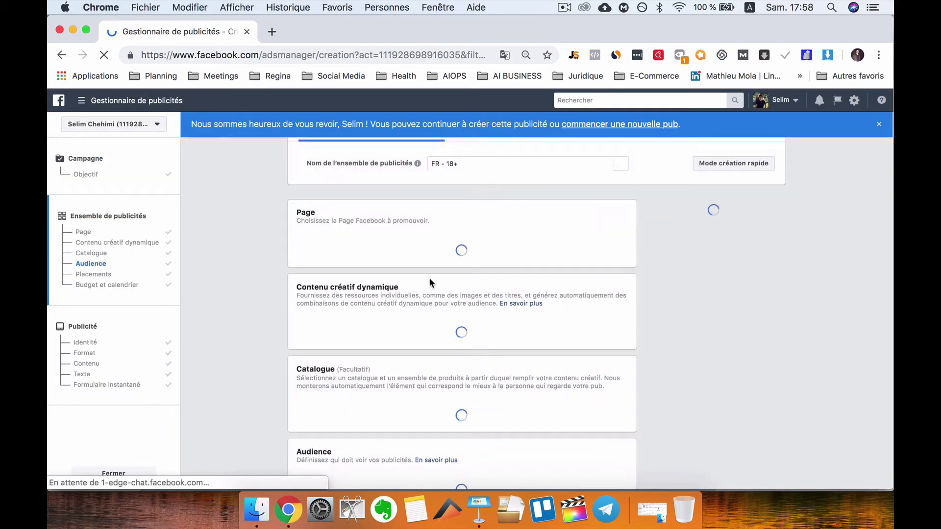
- In the ad set's Audience section, check which custom audiences are available
{"action": "scroll", "coordinate": [429, 282], "scroll_direction": "down", "scroll_amount": 1}
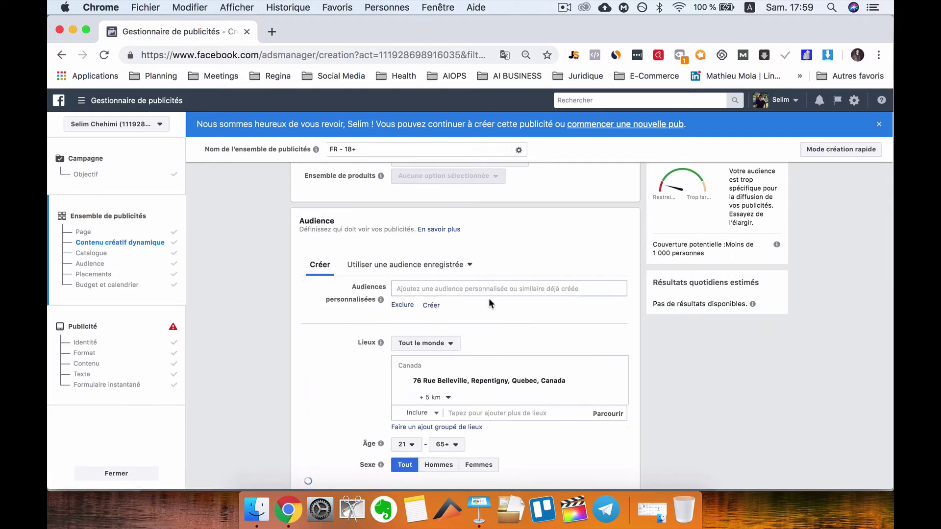
{"action": "left_click", "coordinate": [409, 292]}
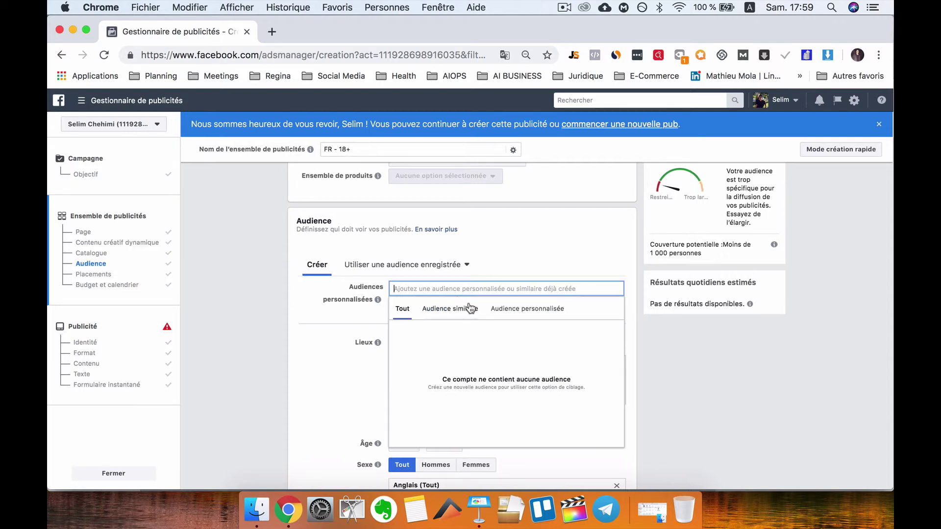
{"action": "left_click", "coordinate": [330, 339]}
{"action": "left_click", "coordinate": [440, 290]}
- Switch to Keynote and select slide 9, the closing 'Any Questions?' slide pointing to Instagram DMs
{"action": "left_click", "coordinate": [479, 510]}
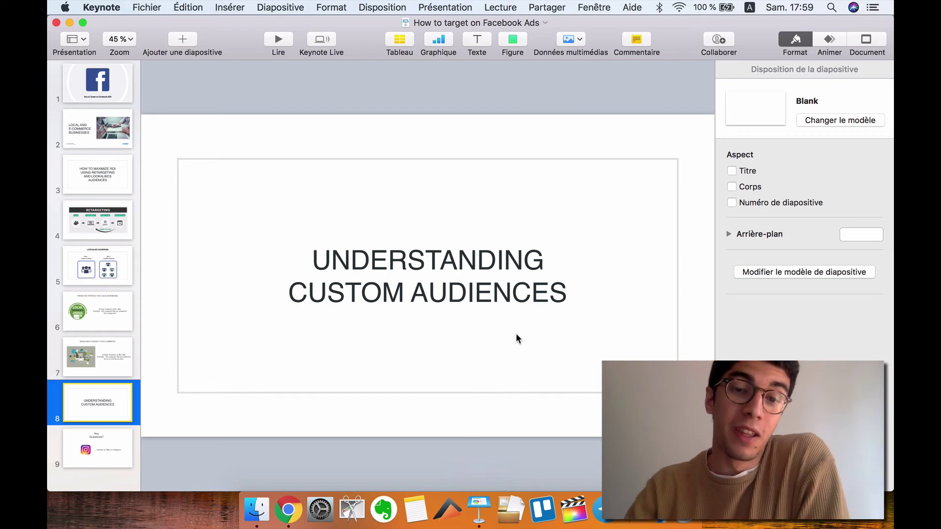
{"action": "left_click", "coordinate": [112, 451]}
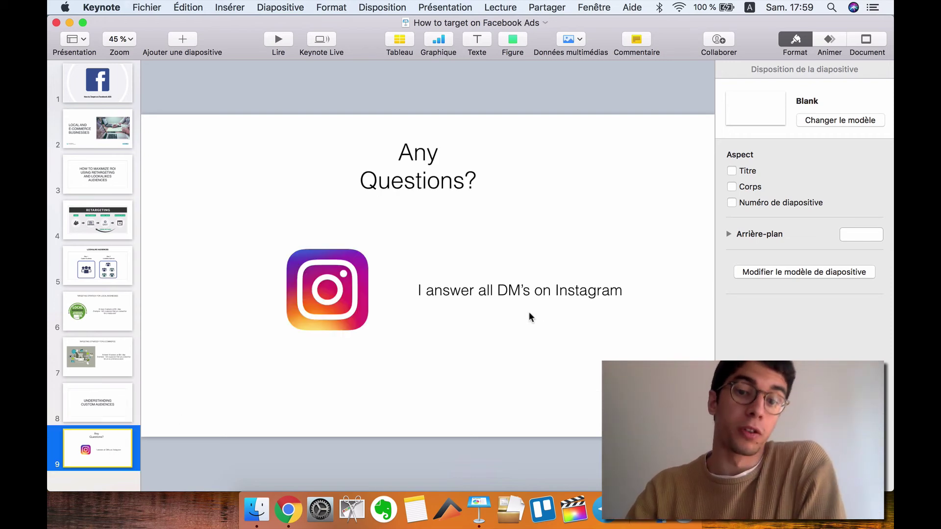